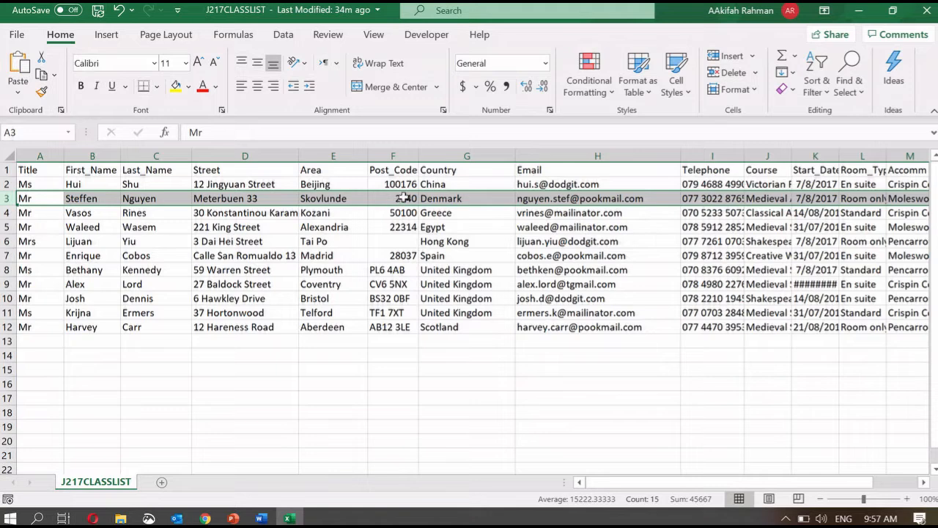
- Examine the country, email and telephone entries of the student record in row 3
left_click(452, 197)
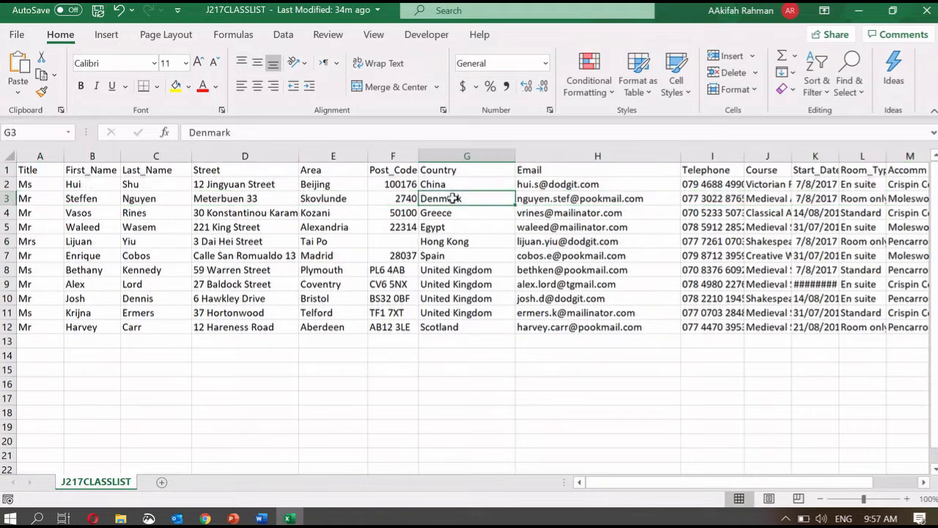
left_click(562, 202)
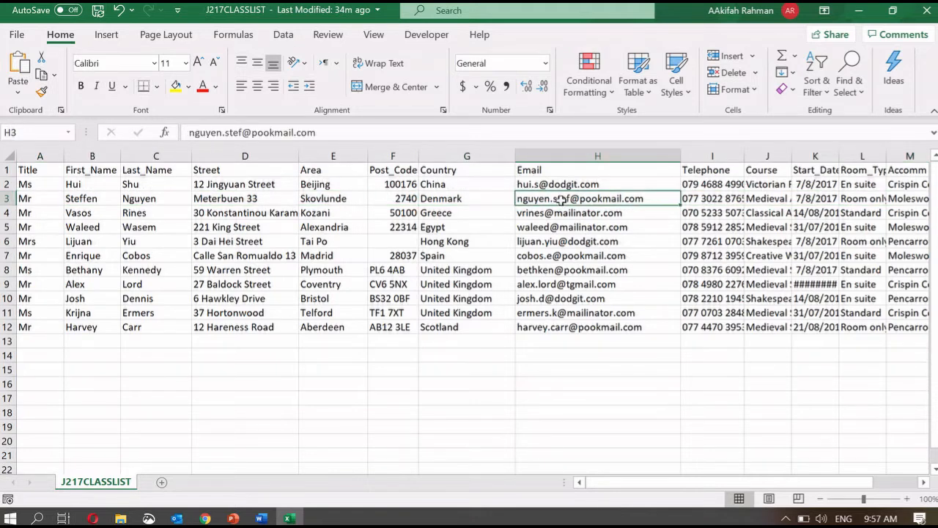
left_click(726, 200)
- Switch to the J217ACCEPTLET letter in Word and clear the selection of the date and address placeholders
mouse_move(261, 518)
left_click(260, 456)
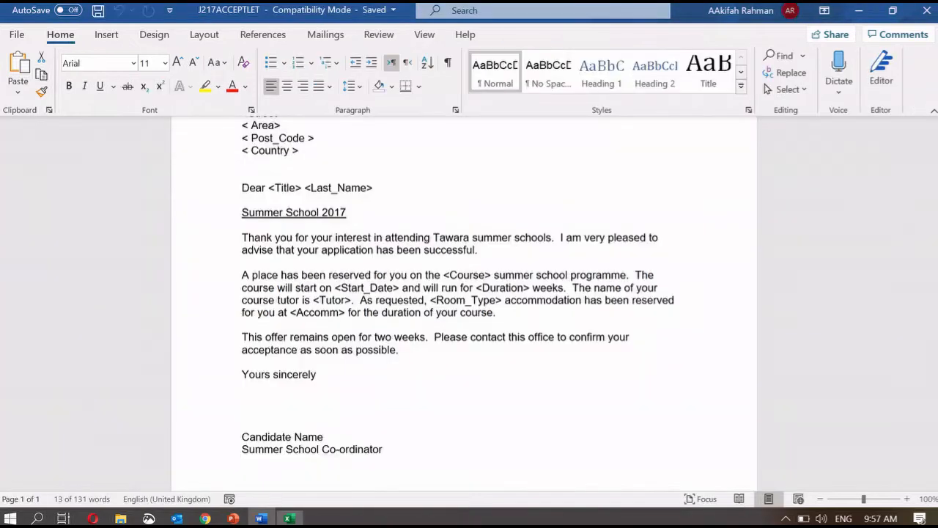
scroll(541, 246, "up", 5)
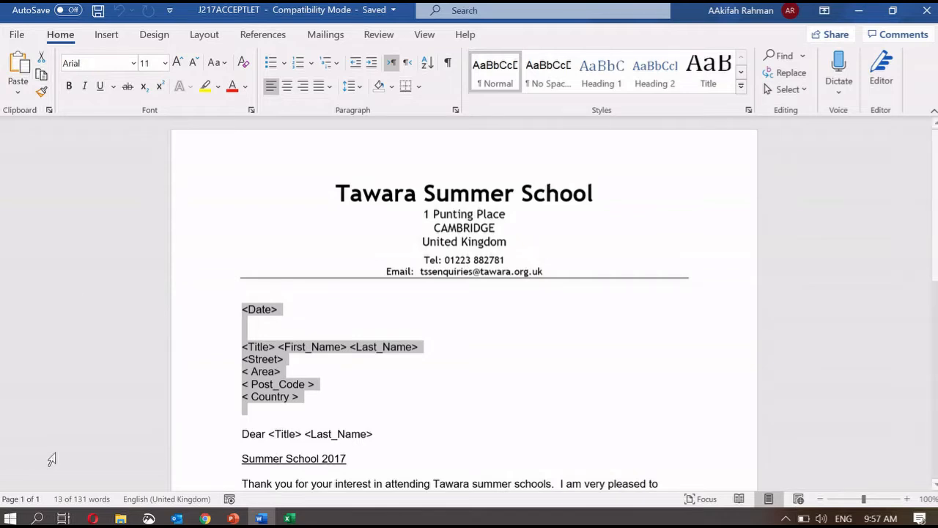
left_click(503, 291)
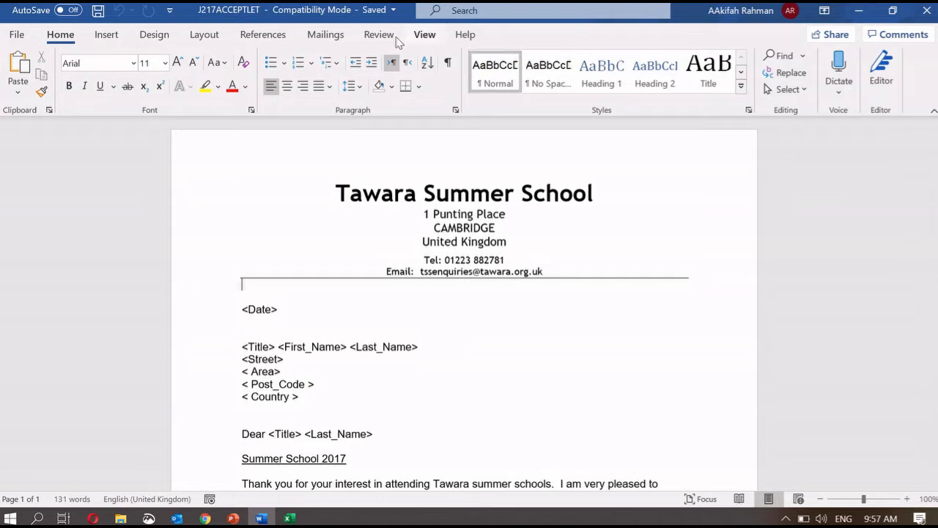
- Start the Step-by-Step Mail Merge Wizard for Letters, use the current document, and advance to recipient selection
left_click(326, 36)
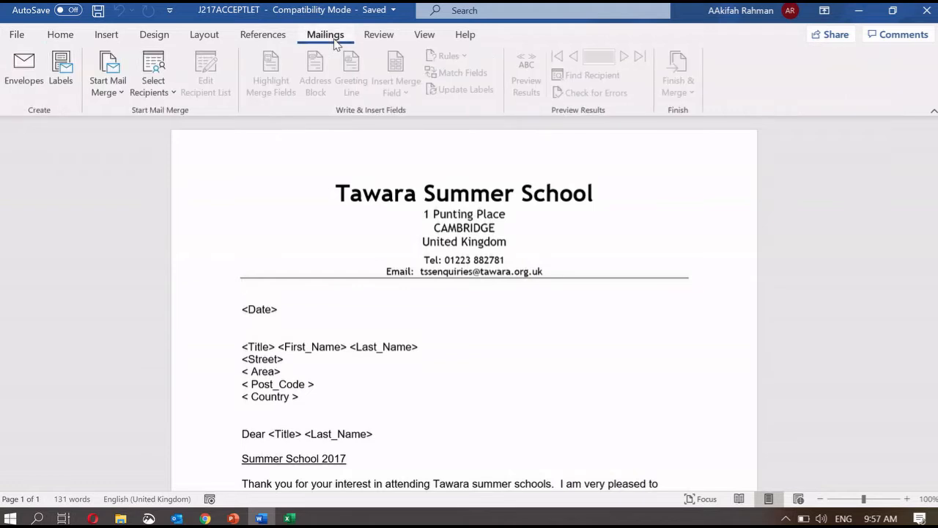
left_click(116, 82)
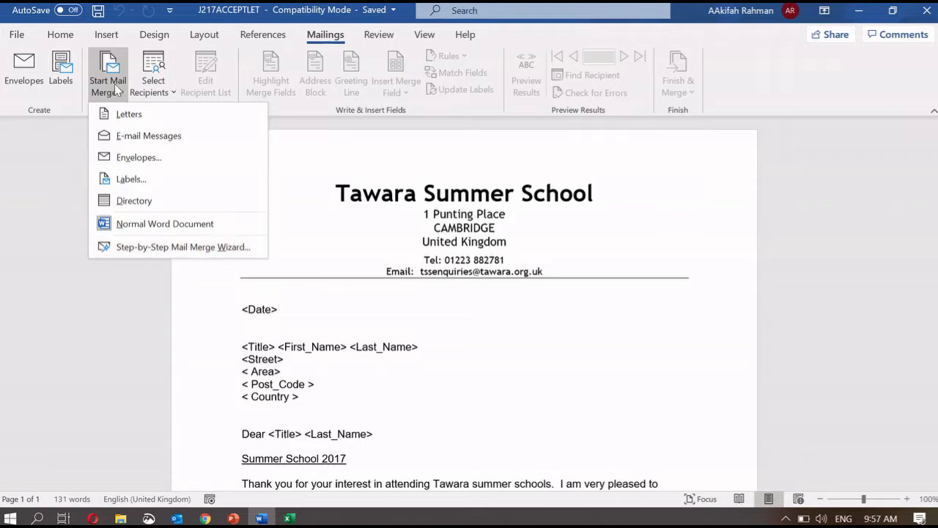
left_click(178, 246)
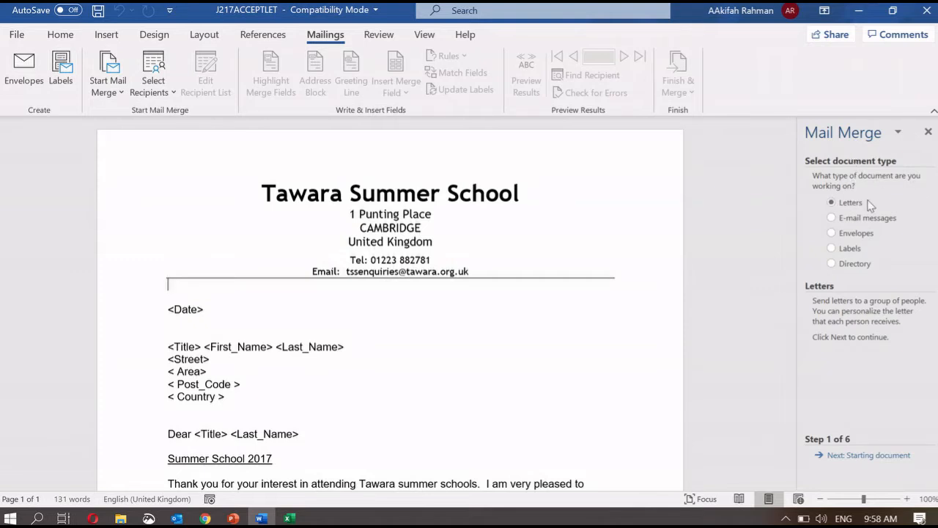
left_click(856, 456)
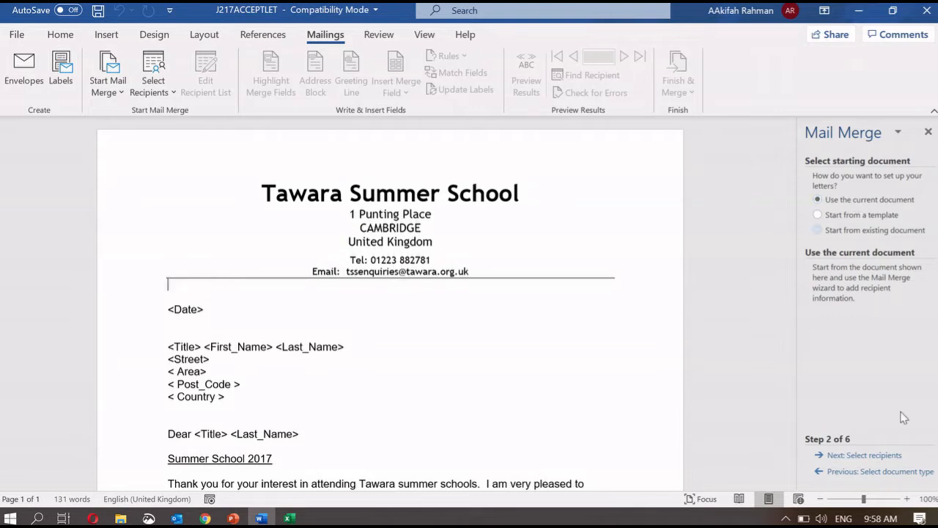
left_click(885, 456)
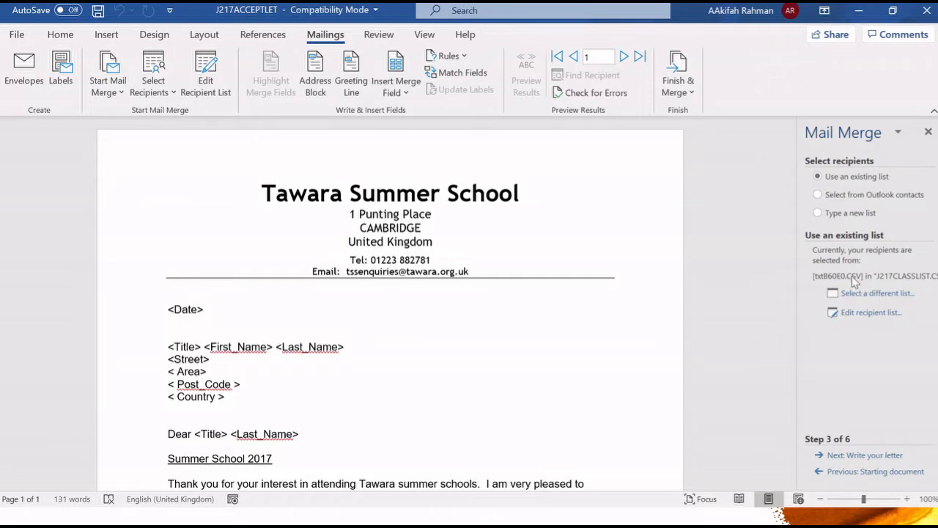
- Choose J217CLASSLIST as the recipient list from OneDrive's 2019-2020, Term 3, Year 9 ICT, Yr 9 ICT W9, Demo files folder
left_click(869, 293)
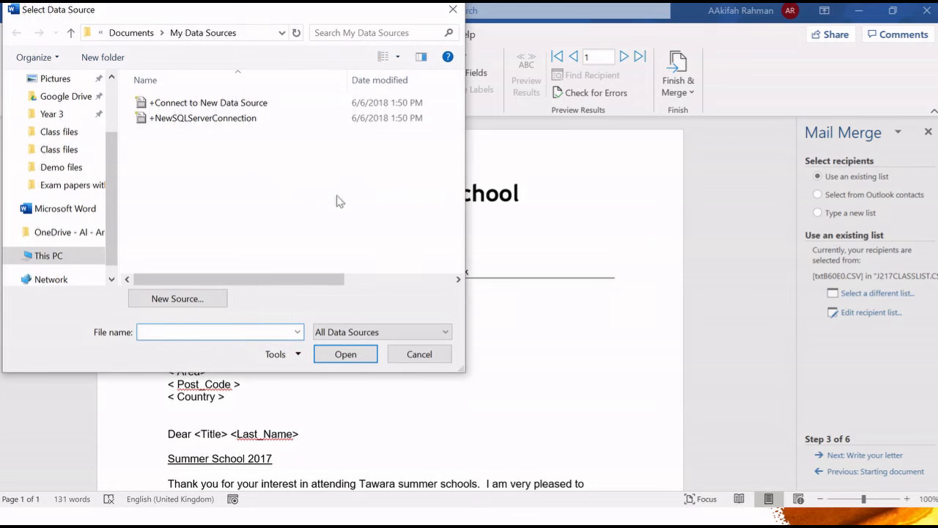
left_click(61, 114)
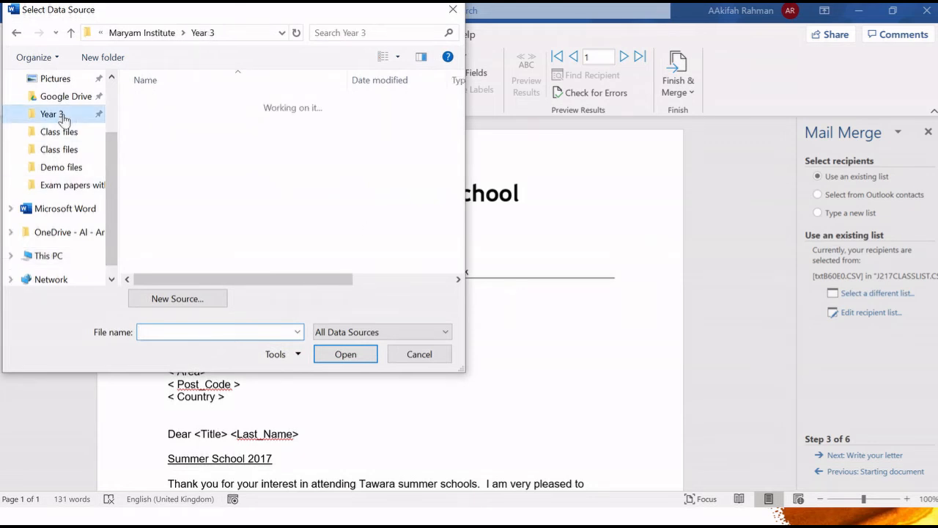
left_click(64, 233)
double_click(157, 134)
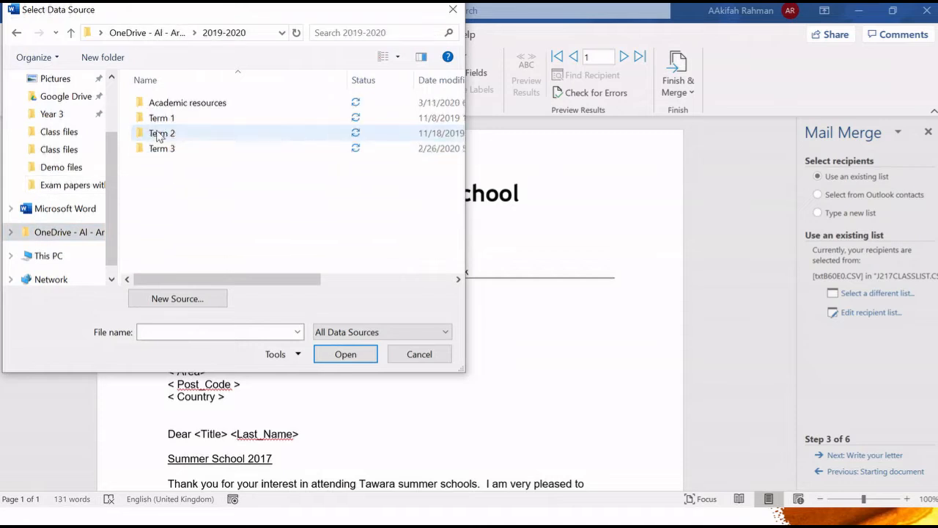
double_click(175, 150)
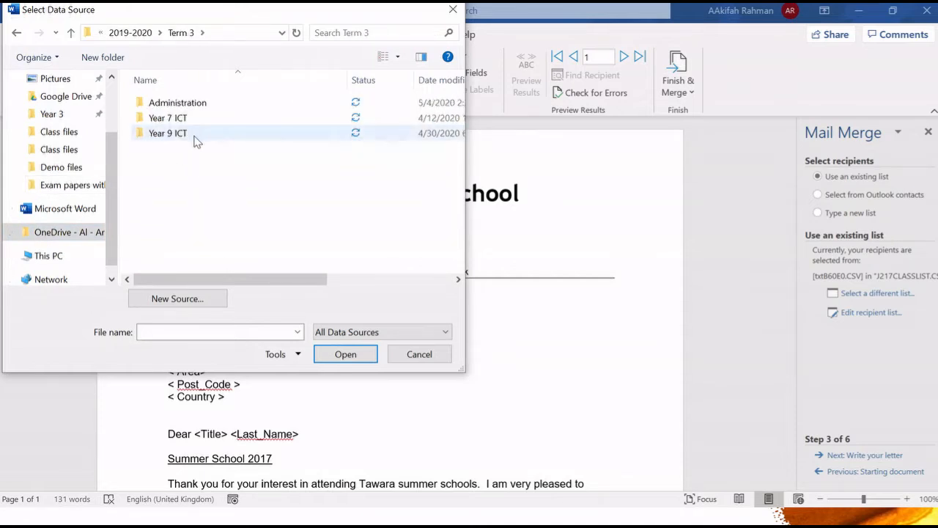
double_click(195, 137)
double_click(187, 243)
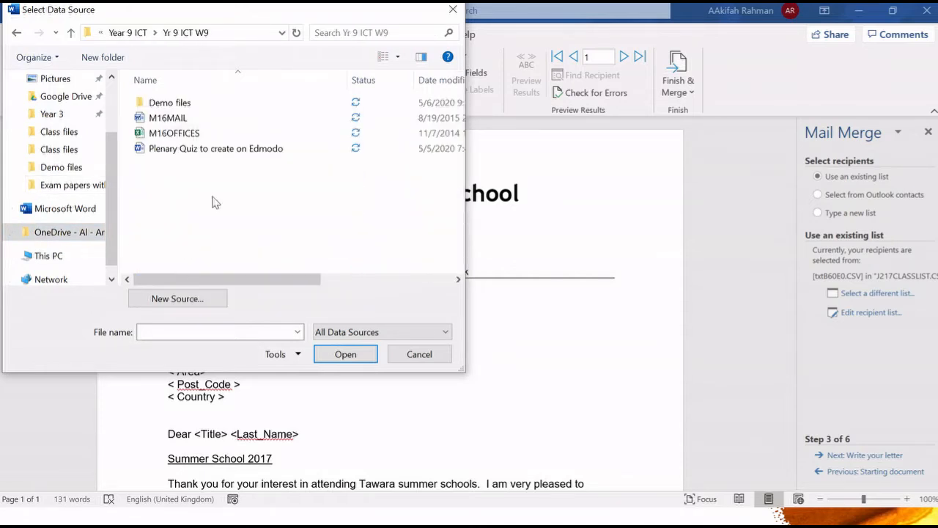
double_click(195, 107)
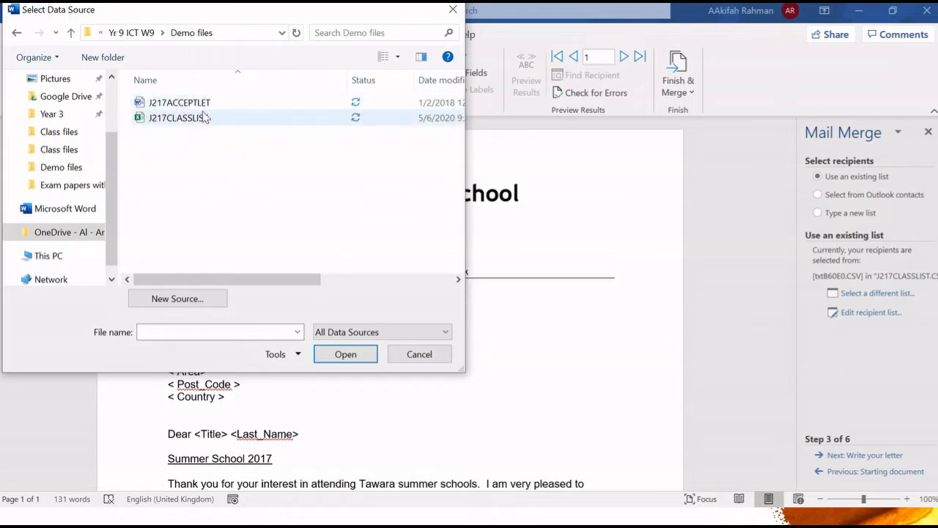
double_click(179, 118)
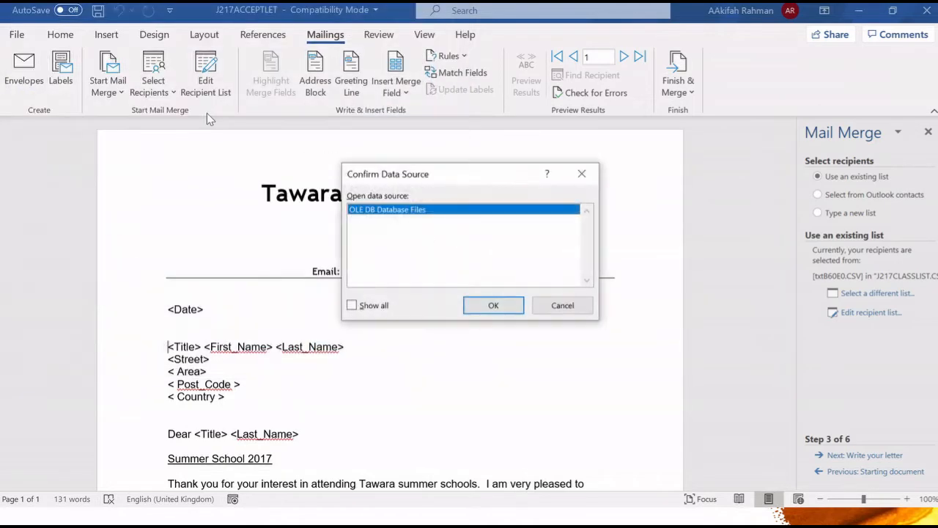
- Confirm OLE DB Database Files as the data source and set Comma as the separator, keeping the first row as column headers
left_click(504, 305)
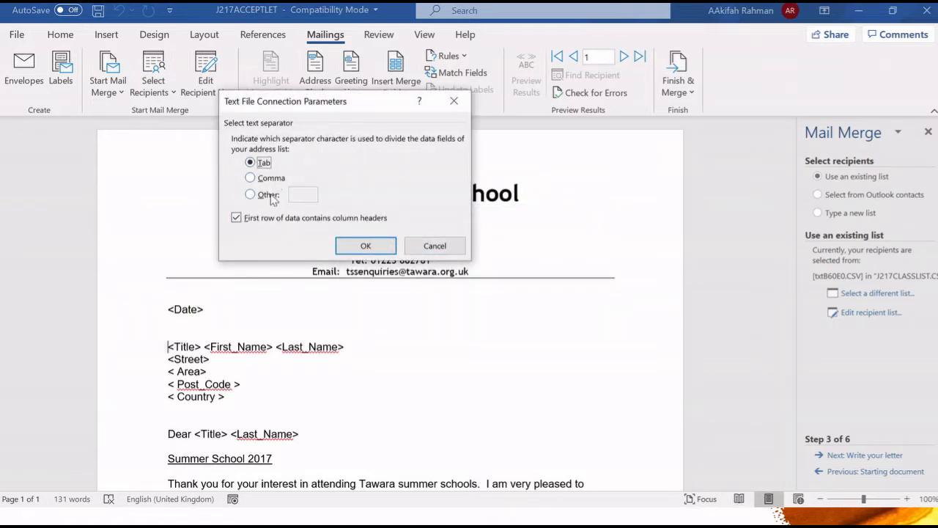
left_click(253, 179)
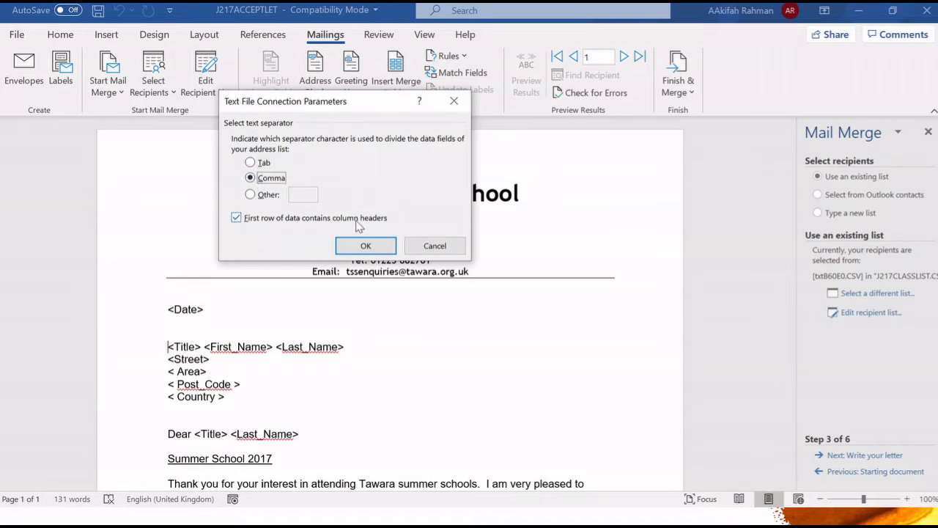
left_click(366, 245)
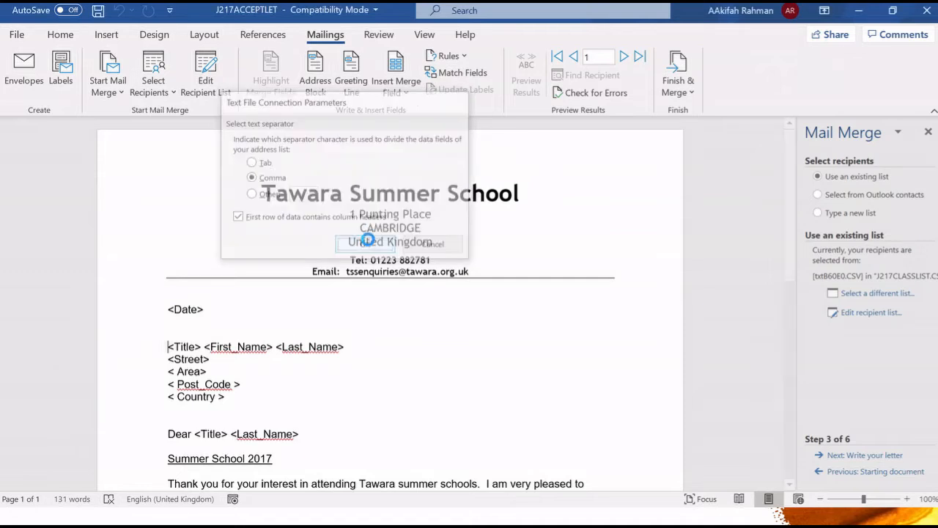
left_click(250, 178)
left_click(366, 245)
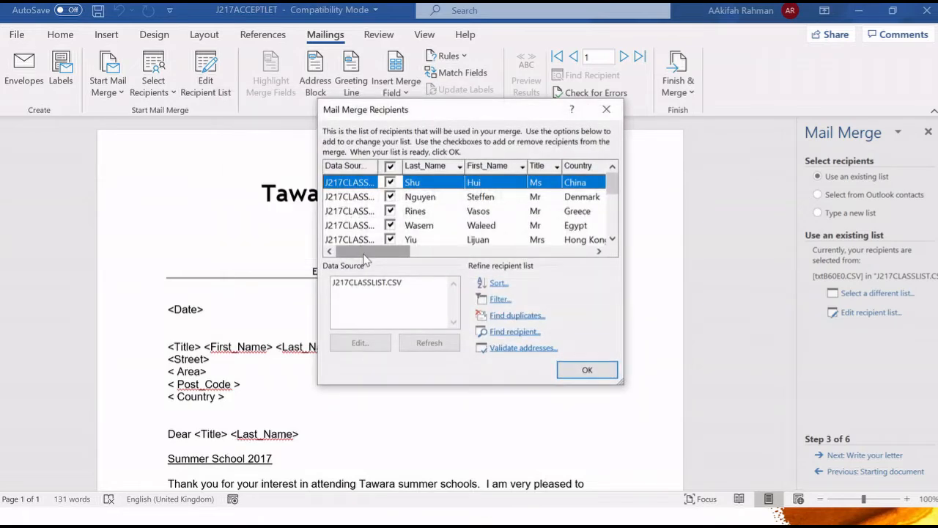
- Review and accept the full recipient list, and advance the mail merge wizard to writing the letter
left_click_drag(368, 253, 458, 186)
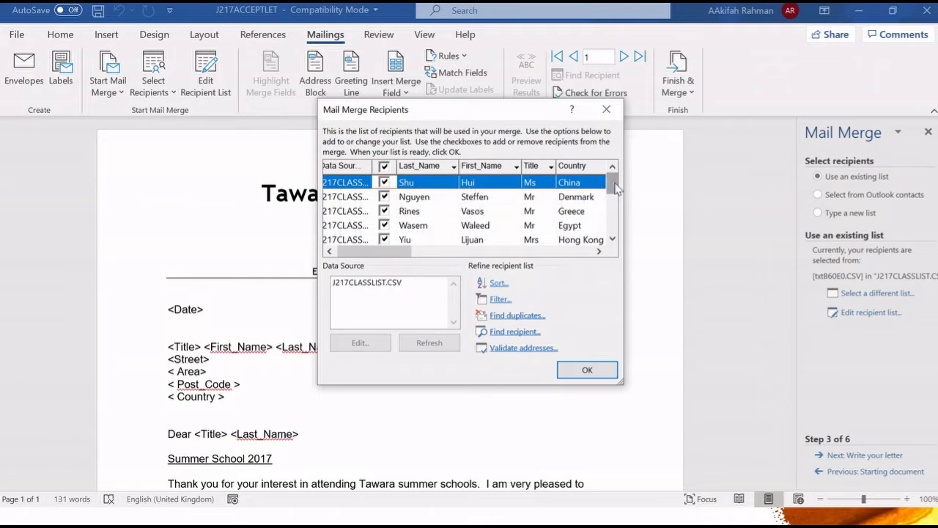
mouse_move(615, 190)
left_mouse_down()
mouse_move(614, 222)
mouse_move(616, 186)
left_mouse_up()
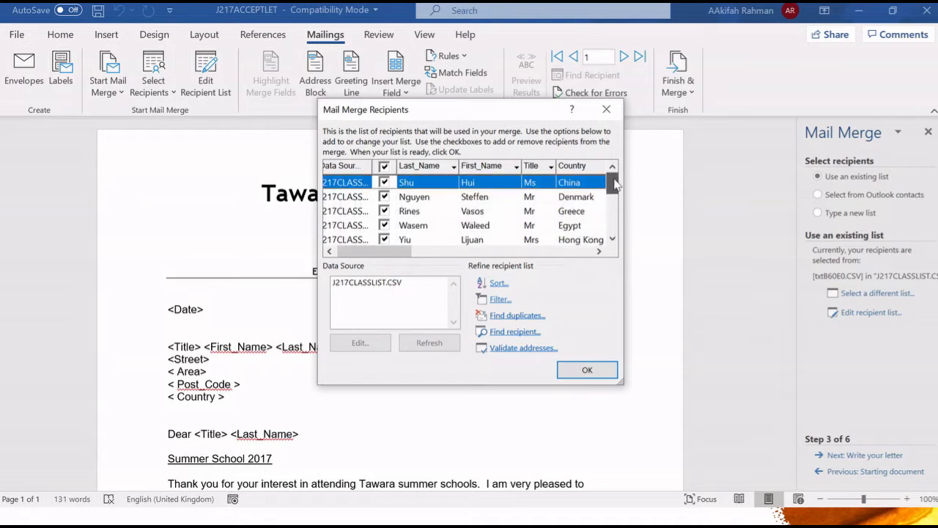
left_click(591, 370)
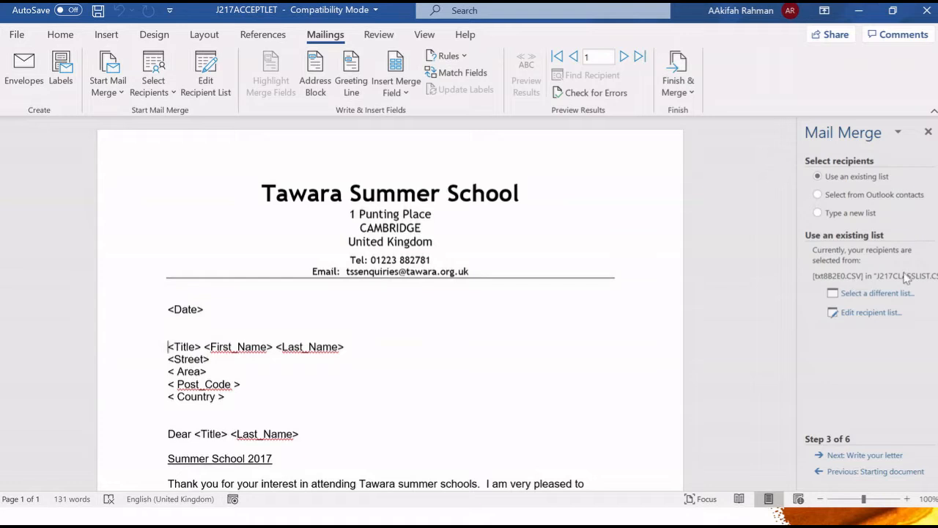
left_click(868, 456)
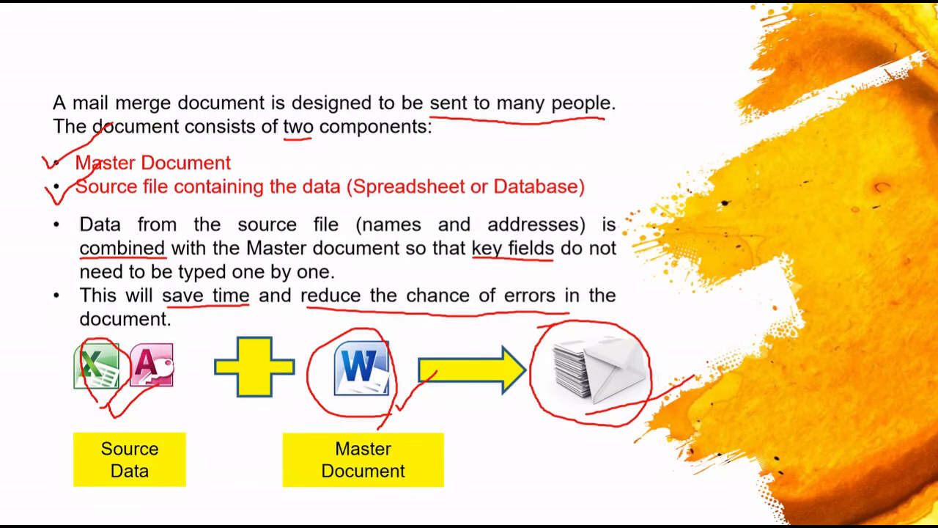
- End the PowerPoint slide show without its ink annotations and open J217CLASSLIST in Excel from the Demo files folder
key("Escape")
left_click(504, 301)
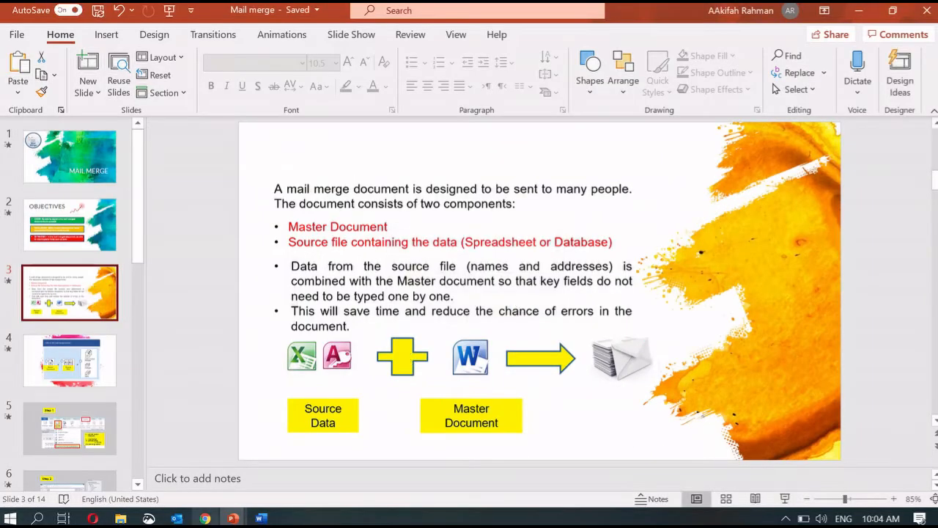
left_click(120, 518)
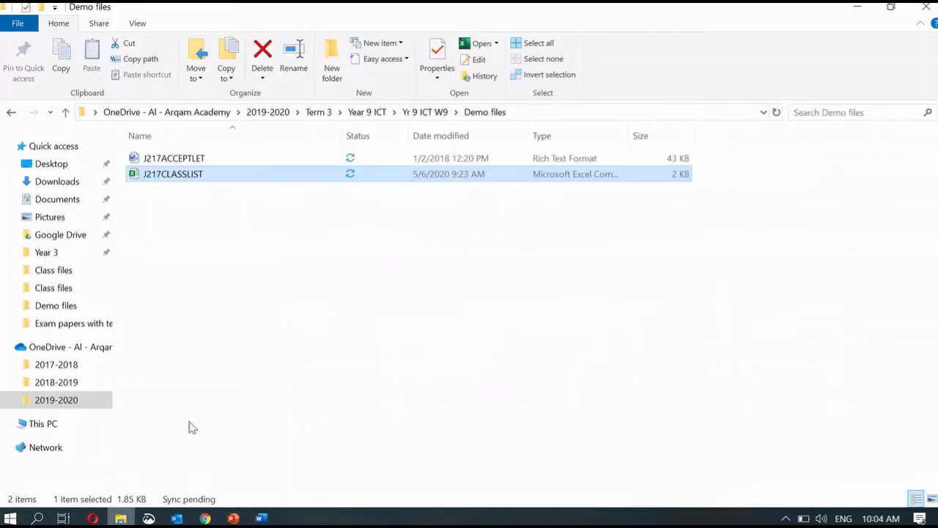
double_click(285, 174)
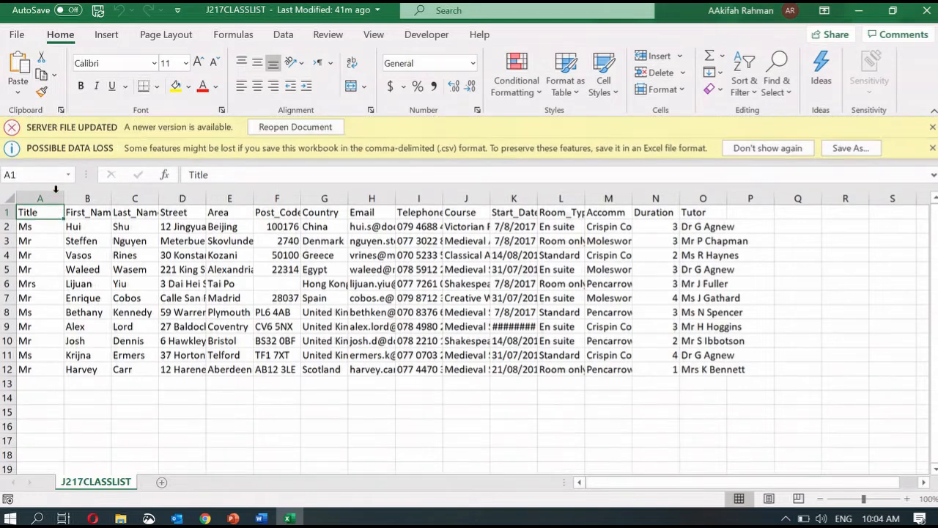
- Examine the field names in header row 1 from Title to Tutor, along with the Street and Post_Code column data
left_click(81, 213)
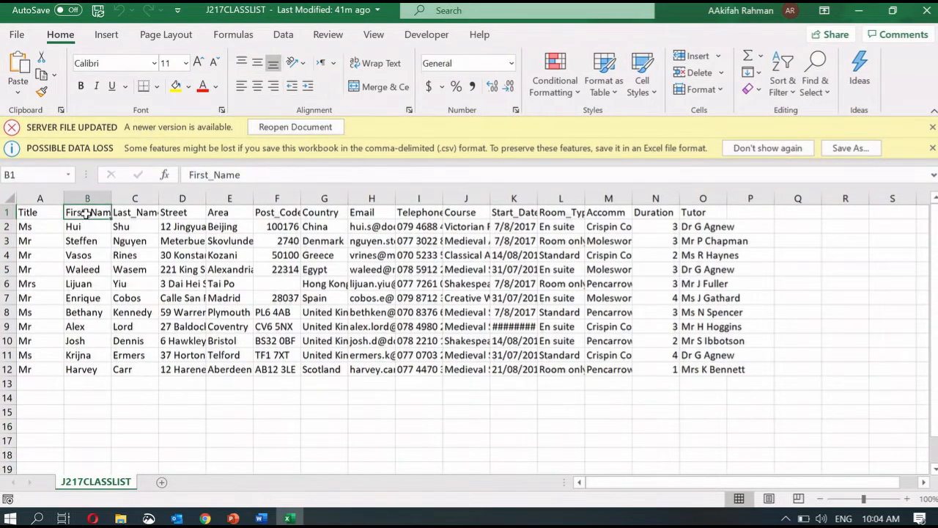
left_click(149, 213)
left_click(188, 213)
left_click(235, 213)
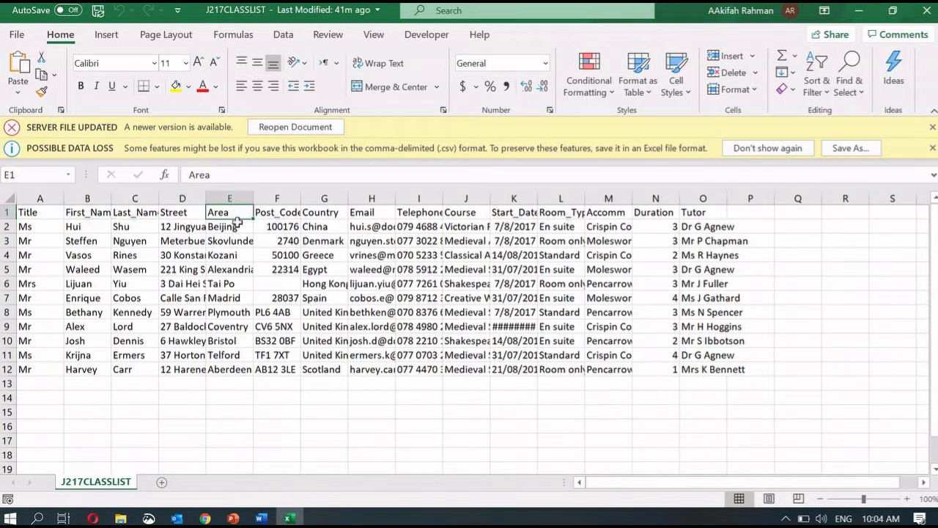
left_click(191, 213)
left_click_drag(188, 226, 191, 356)
left_click(195, 212)
left_click_drag(288, 227, 288, 369)
left_click(275, 211)
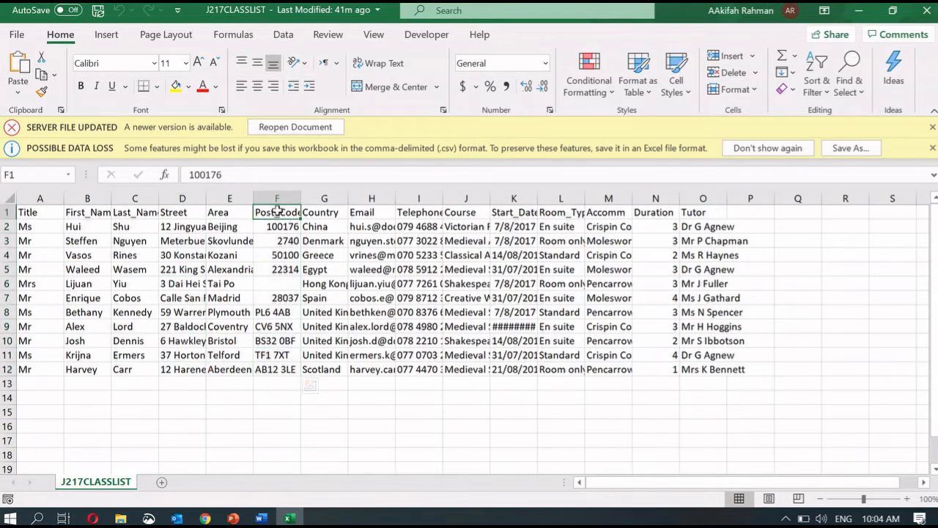
left_click_drag(35, 211, 697, 208)
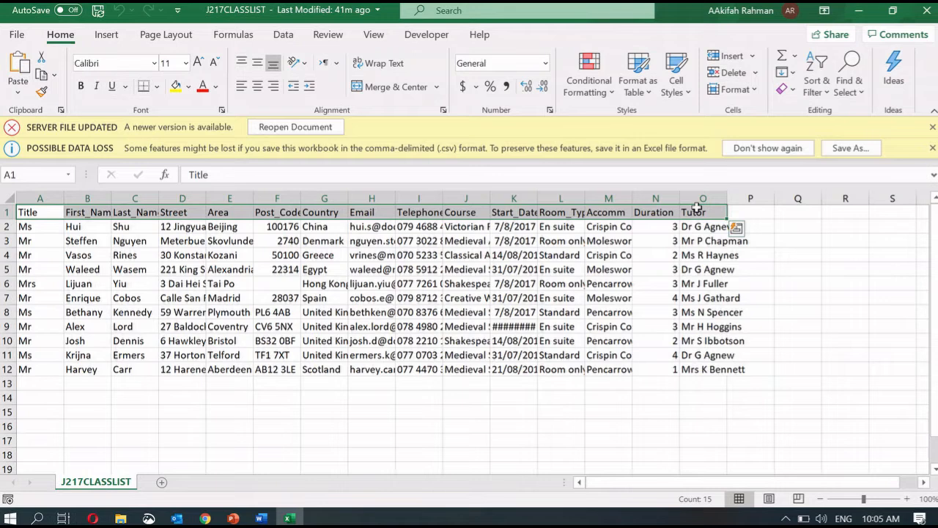
- Close the J217CLASSLIST workbook and return to the J217ACCEPTLET letter's placeholders in Word
left_click(925, 11)
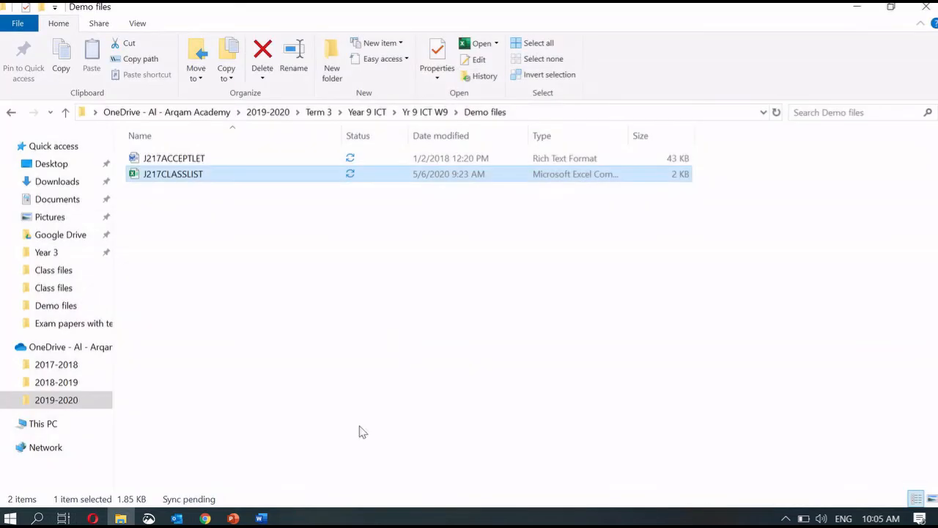
left_click(260, 518)
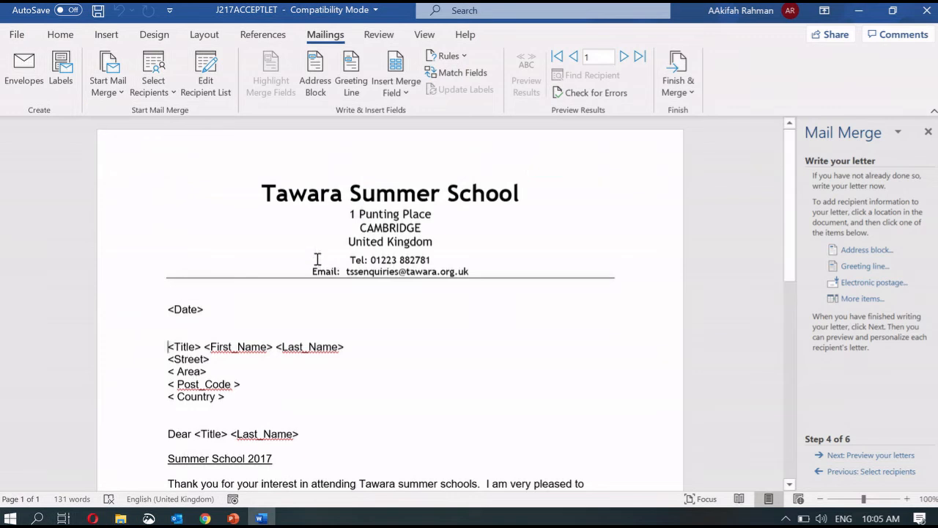
scroll(794, 192, "down", 1)
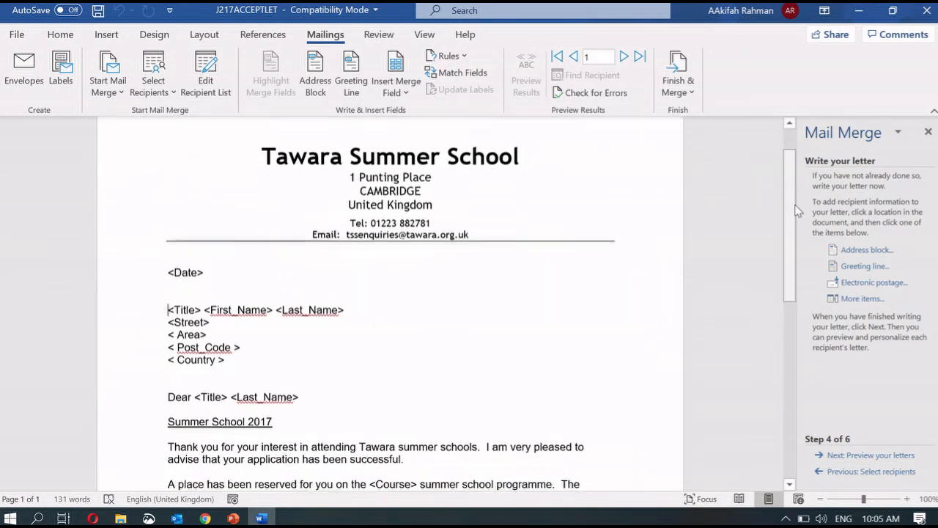
- Select the <Title> placeholder at the start of the recipient's address and view the available merge fields
left_click_drag(167, 254, 309, 385)
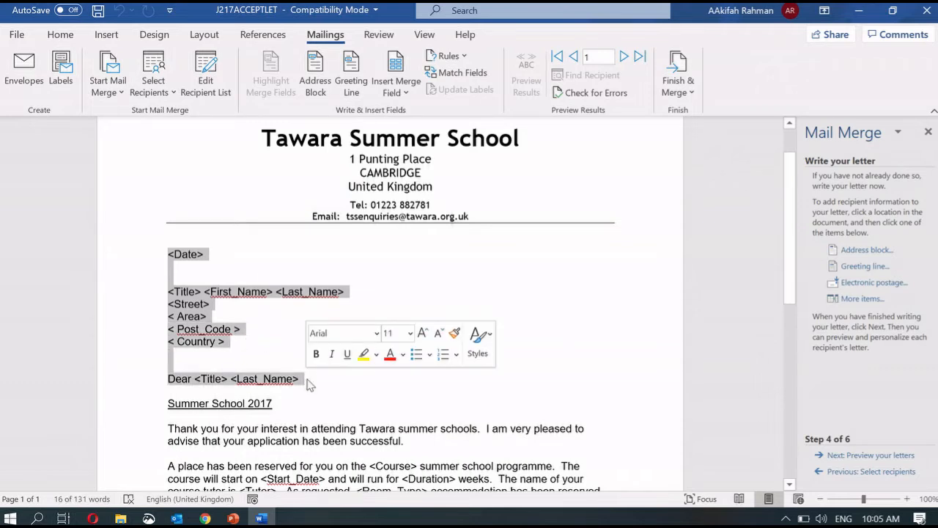
left_click(210, 298)
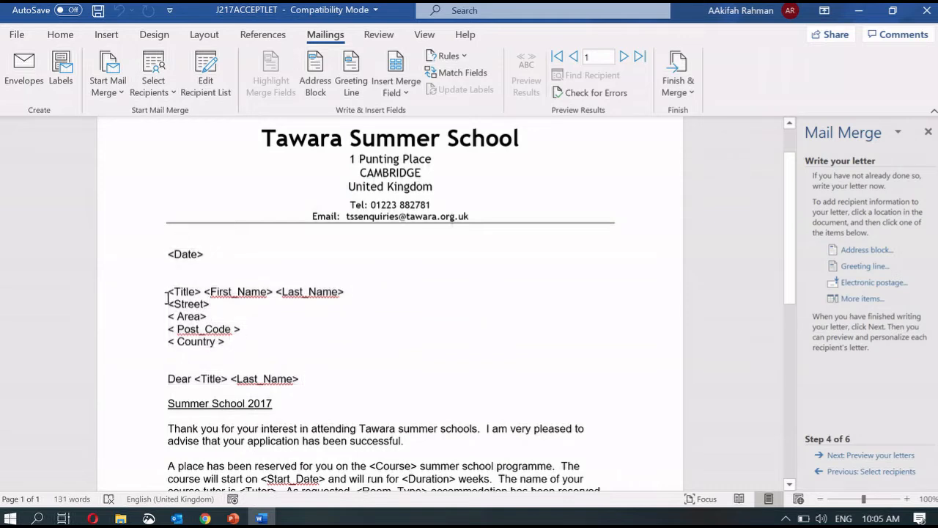
left_click_drag(167, 293, 201, 297)
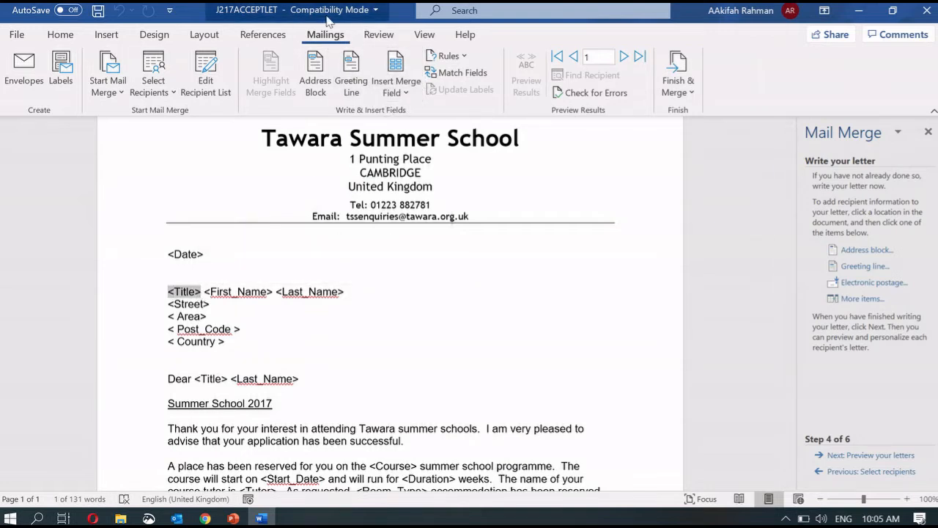
left_click(401, 89)
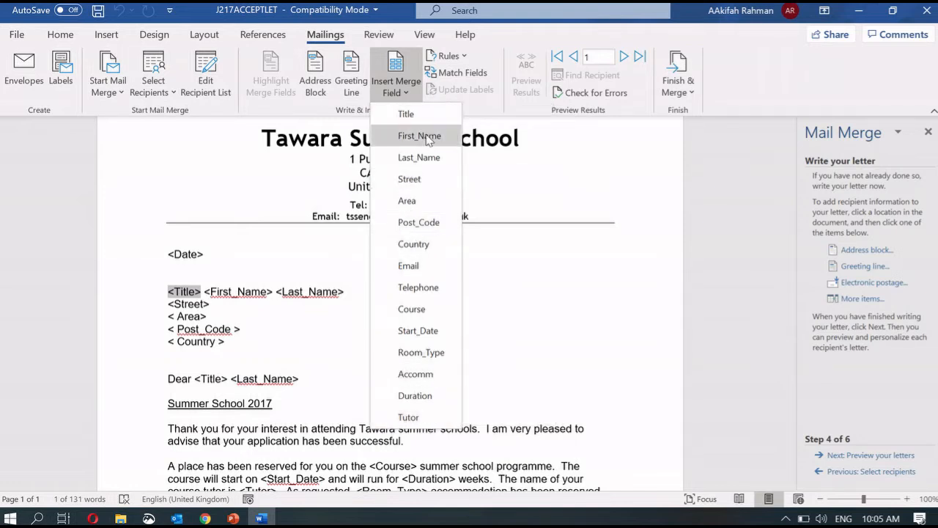
- Open J217CLASSLIST in Excel to check its column headings, close it, and return to the J217ACCEPTLET letter in Word
left_click(120, 518)
double_click(326, 175)
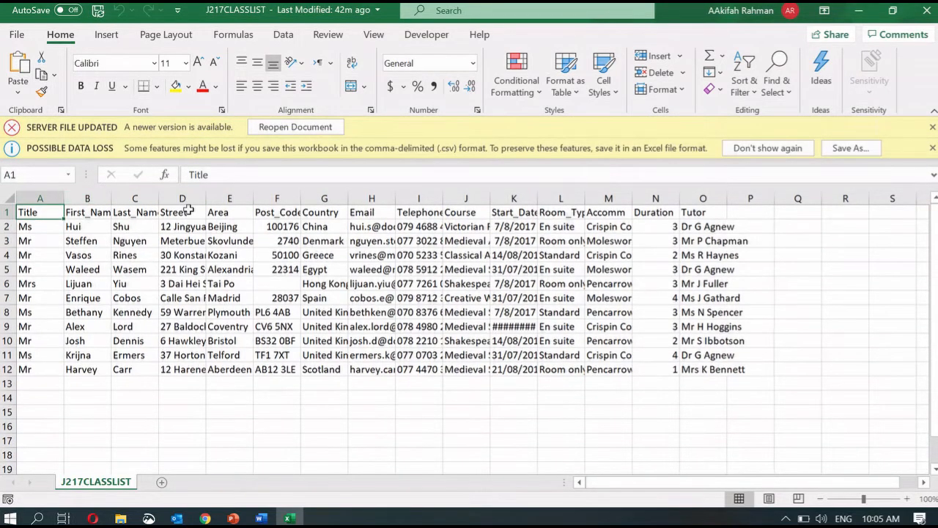
left_click(926, 11)
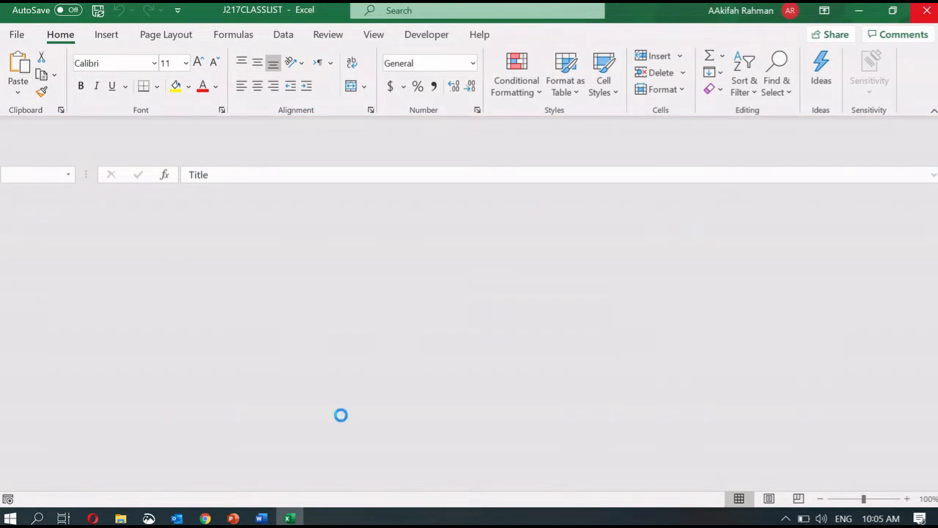
mouse_move(261, 518)
left_click(279, 482)
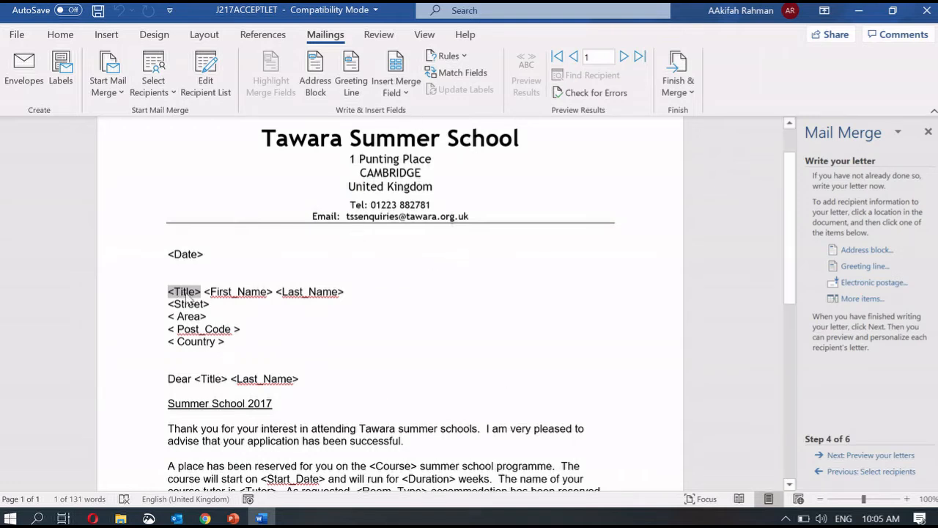
- Replace the <Title> and <First_Name> placeholders in the recipient's address with the Title and First_Name merge fields
left_click(399, 88)
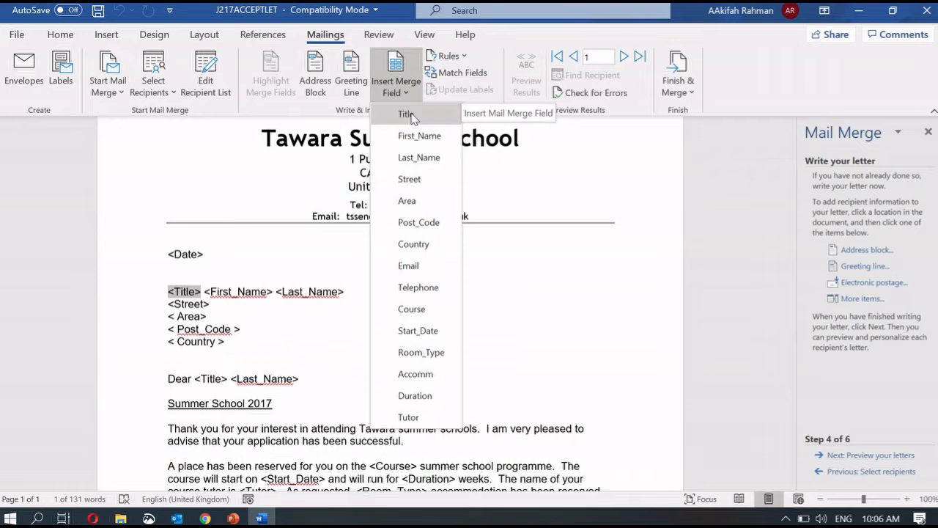
left_click(408, 114)
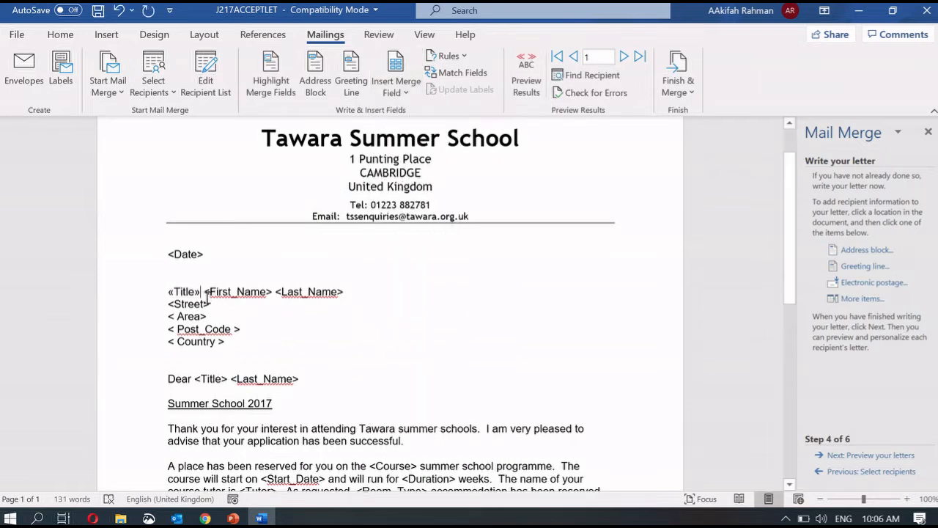
left_click_drag(206, 292, 263, 290)
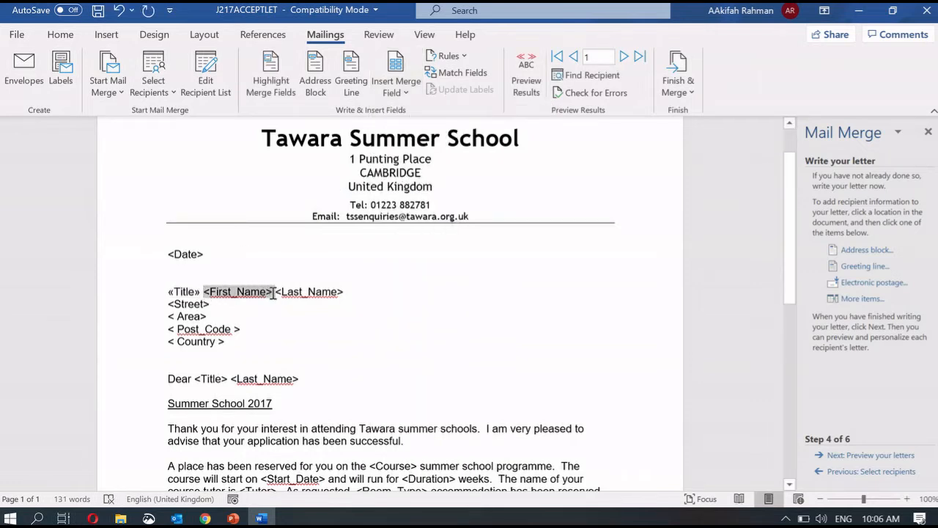
left_click(392, 92)
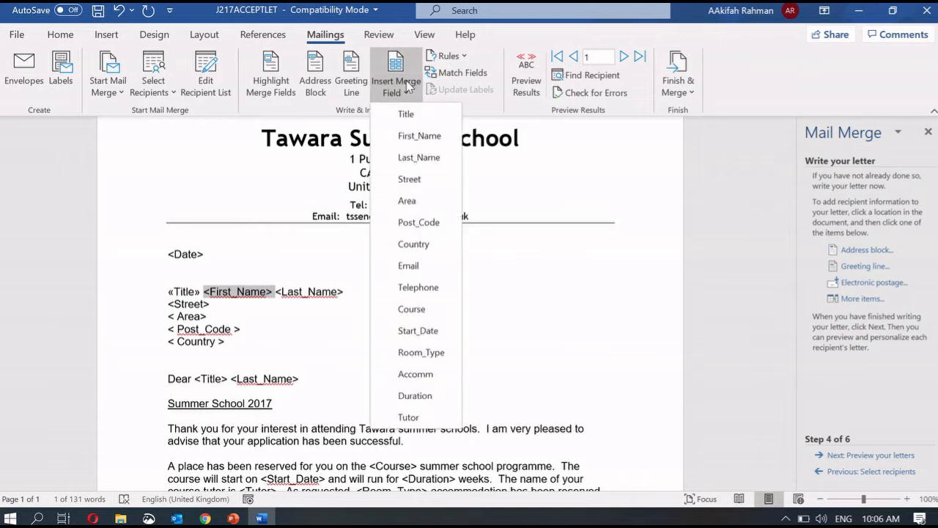
left_click(419, 135)
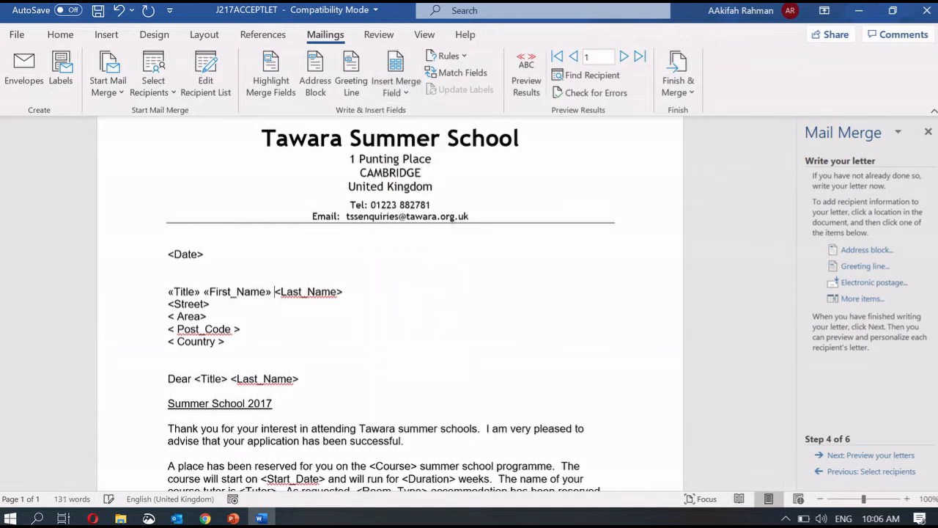
- Replace the <Last_Name> placeholder in the address with the Last_Name merge field, keeping <Street> on its own line
left_click_drag(275, 292, 364, 291)
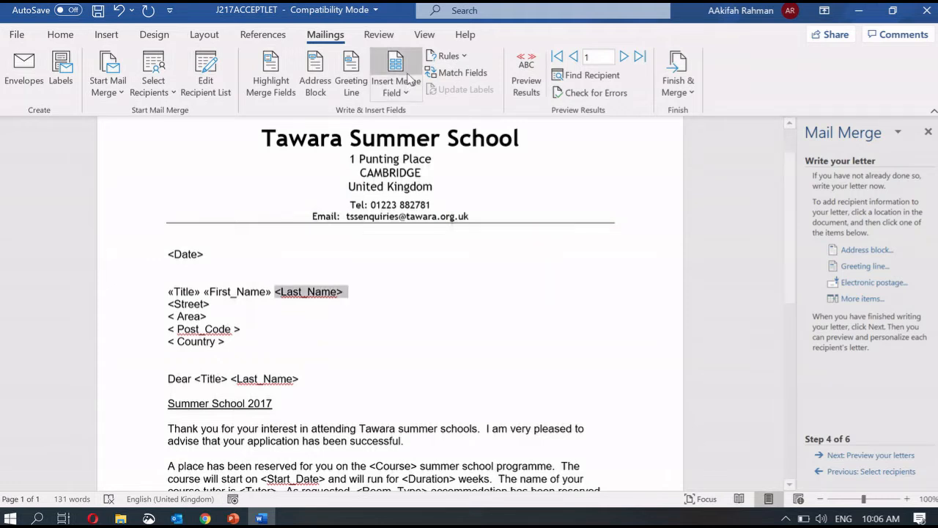
left_click(392, 87)
left_click(421, 156)
key("Delete")
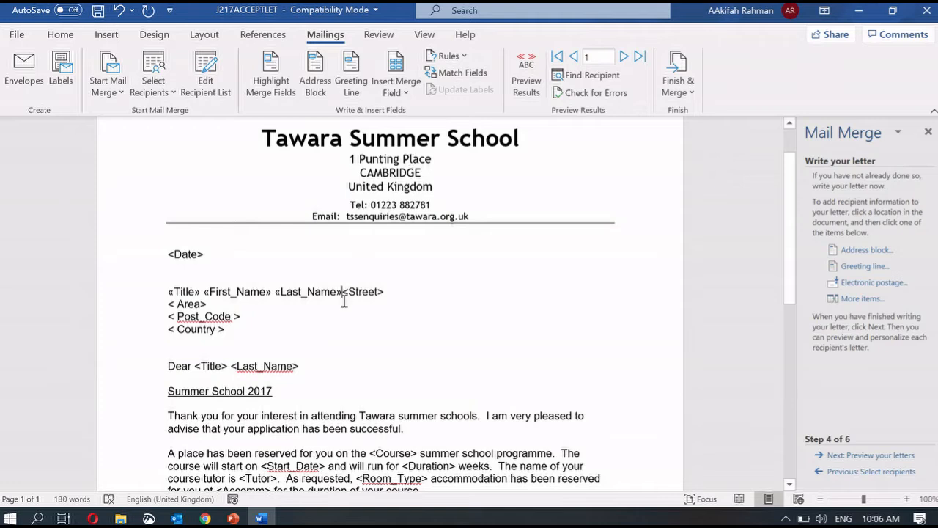
key("Return")
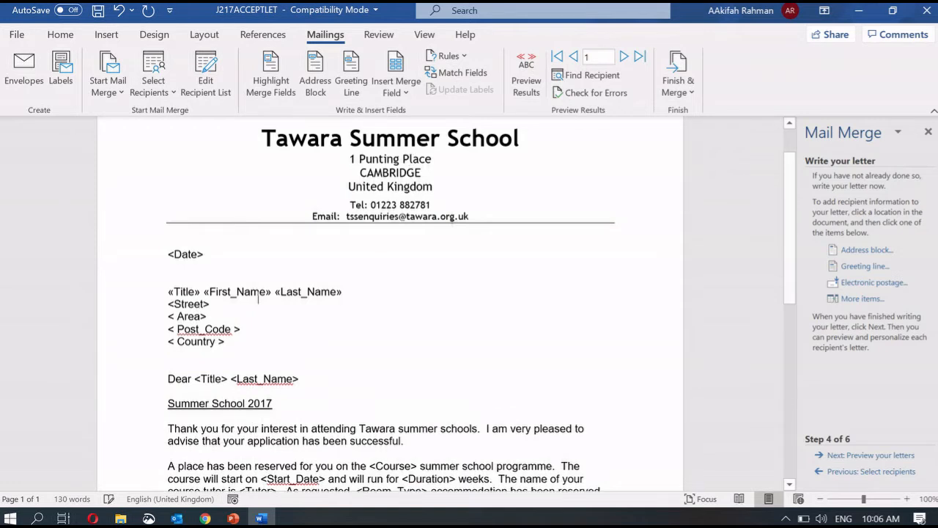
- Replace the <Street> placeholder with the Street merge field, keeping < Area> on the line below
left_click_drag(211, 304, 168, 303)
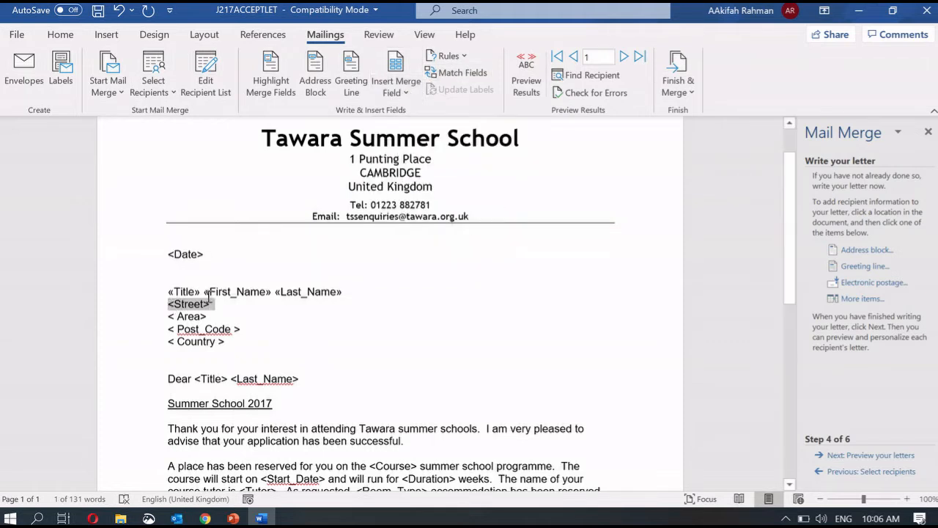
left_click(418, 86)
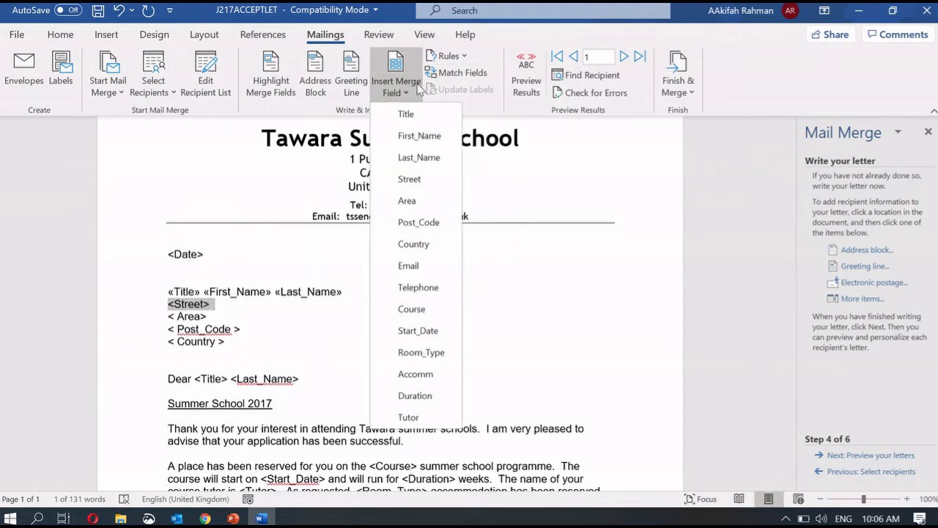
left_click(410, 179)
key("Return")
left_click(172, 320)
key("Delete")
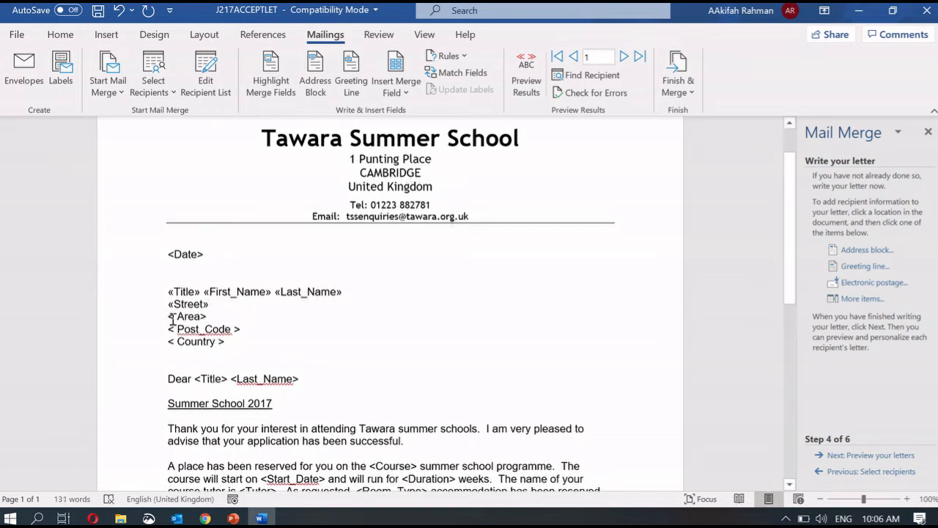
- Replace the < Area> and < Post_Code > placeholders with the Area and Post_Code merge fields, each on its own line
left_click_drag(167, 318, 212, 317)
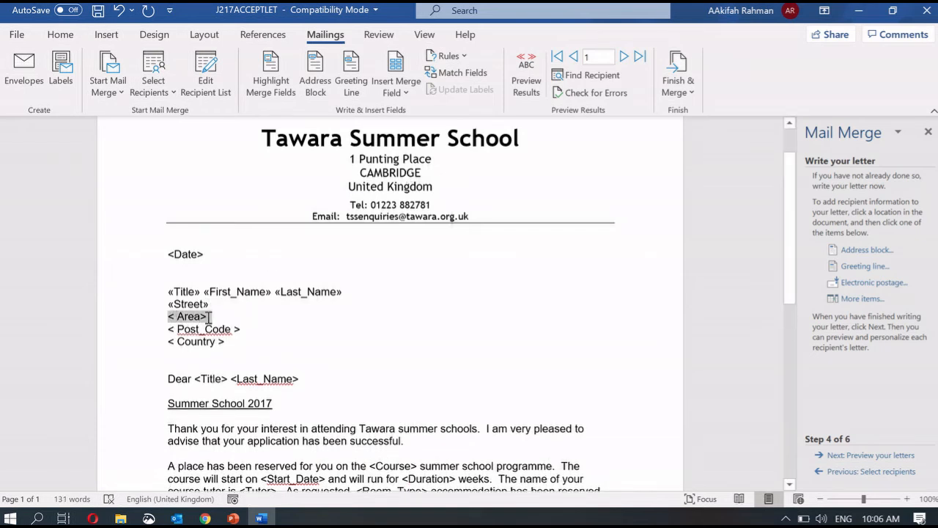
left_click(396, 93)
left_click(406, 201)
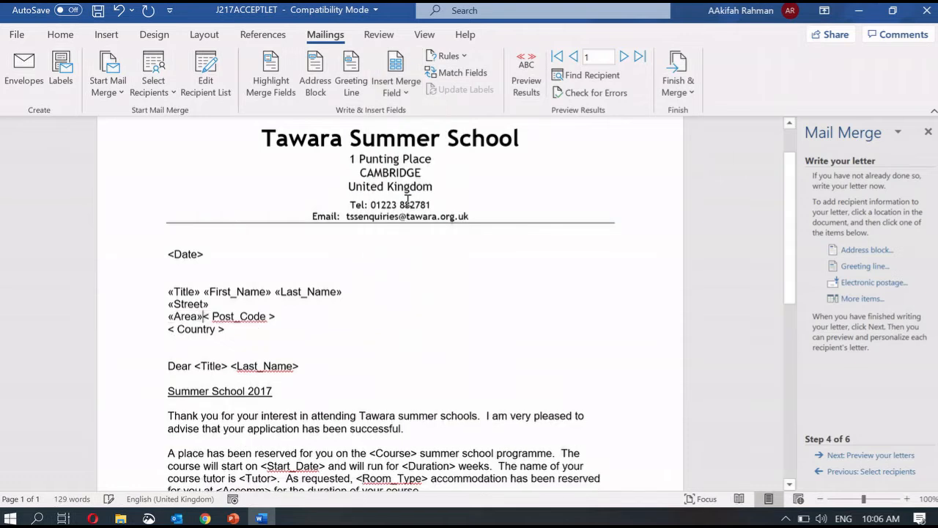
left_click_drag(168, 329, 245, 333)
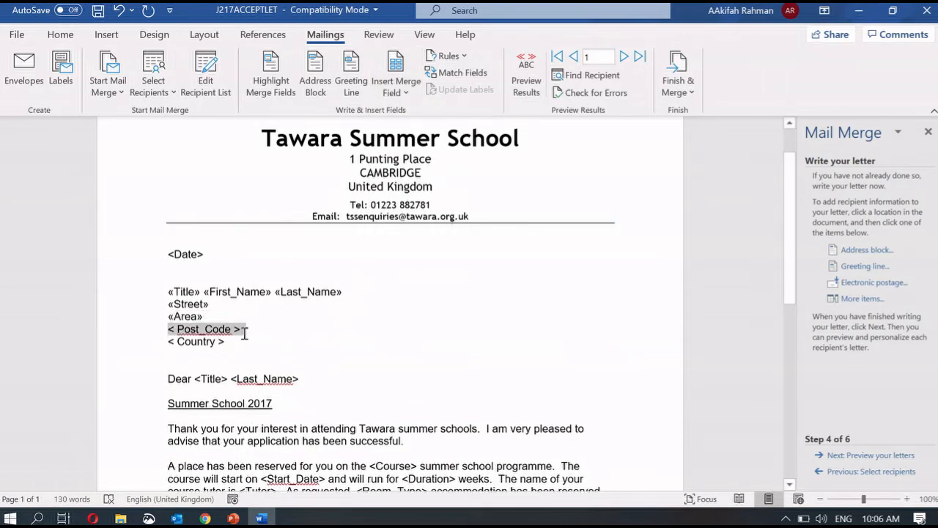
left_click(395, 92)
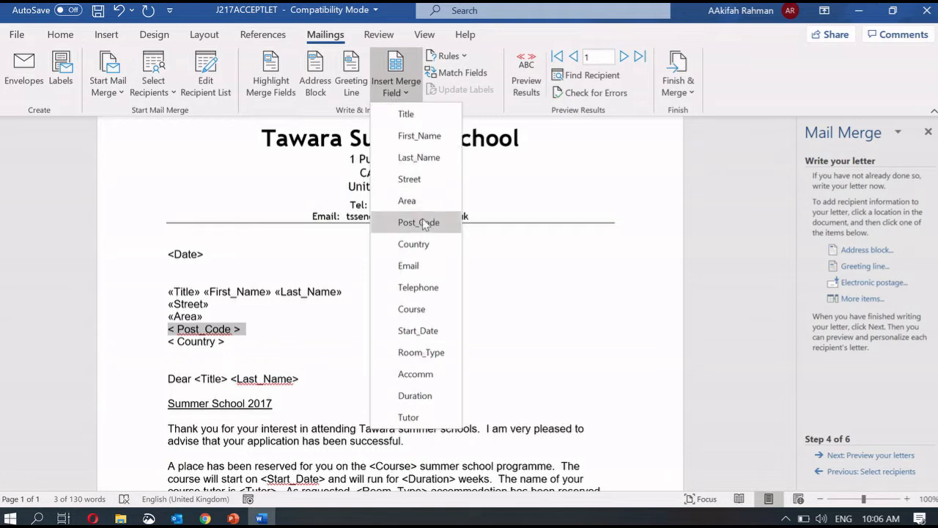
left_click(419, 222)
key("Right")
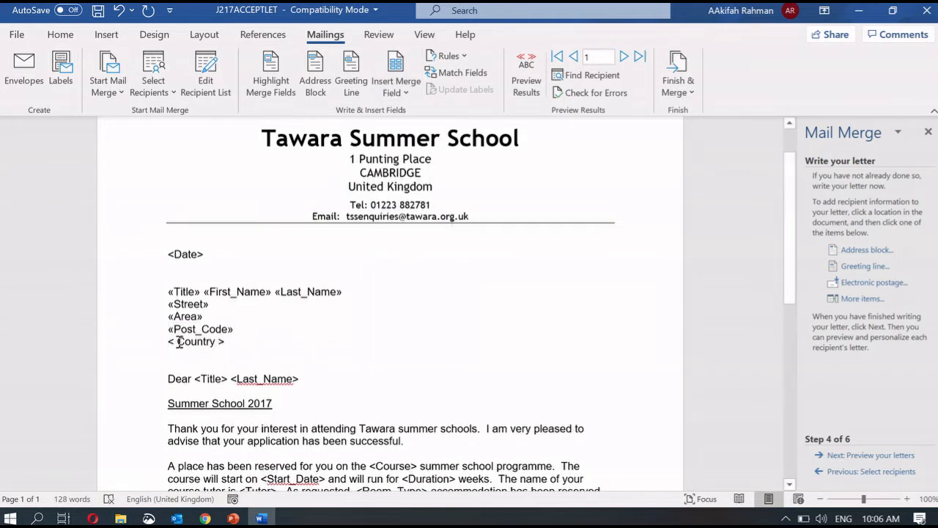
- Replace the < Country > placeholder on the last address line with the Country merge field
left_click_drag(181, 345, 230, 342)
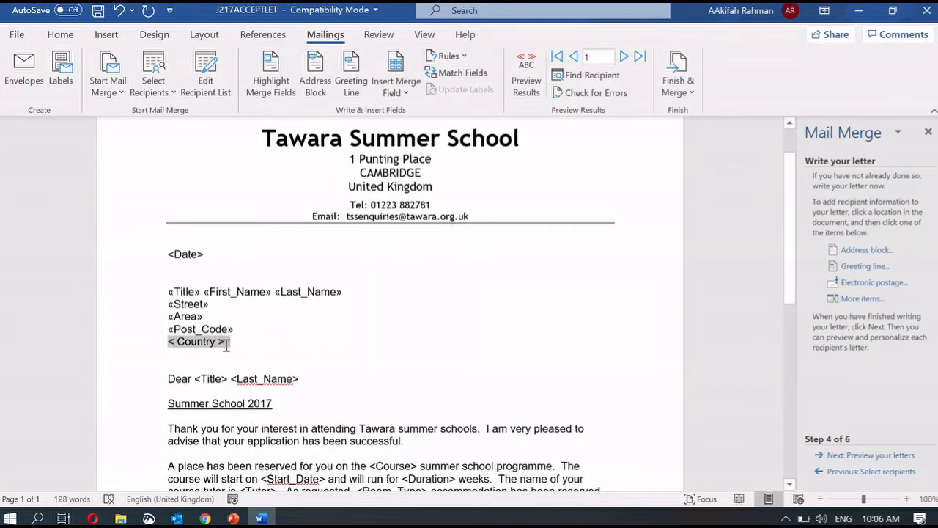
left_click(402, 90)
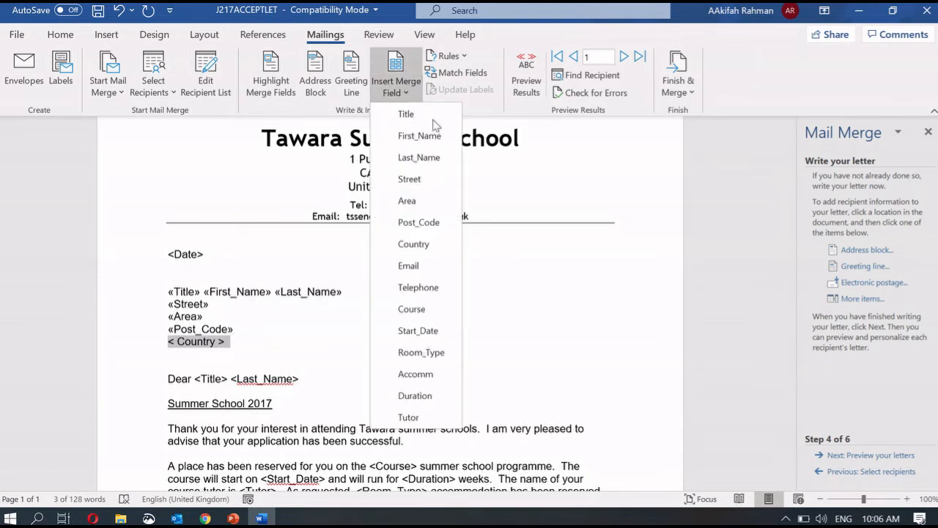
left_click(411, 246)
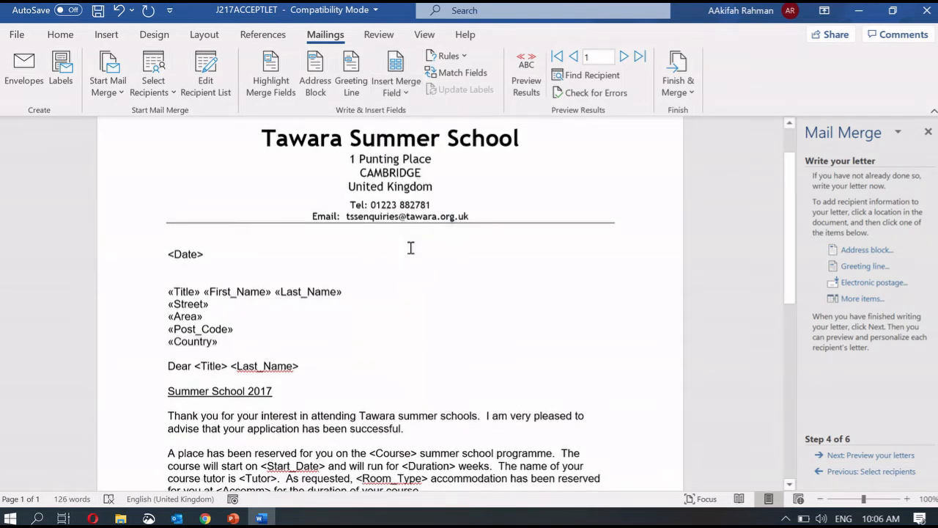
- Replace the <Title> and <Last_Name> placeholders in the "Dear" greeting line with the Title and Last_Name merge fields
double_click(198, 366)
left_click(197, 366)
left_click_drag(196, 366, 228, 367)
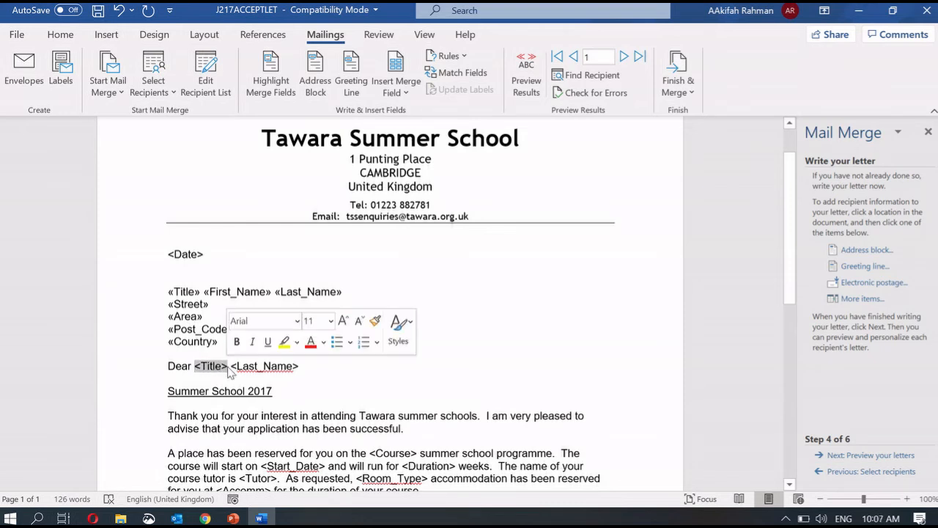
left_click(396, 86)
left_click(409, 114)
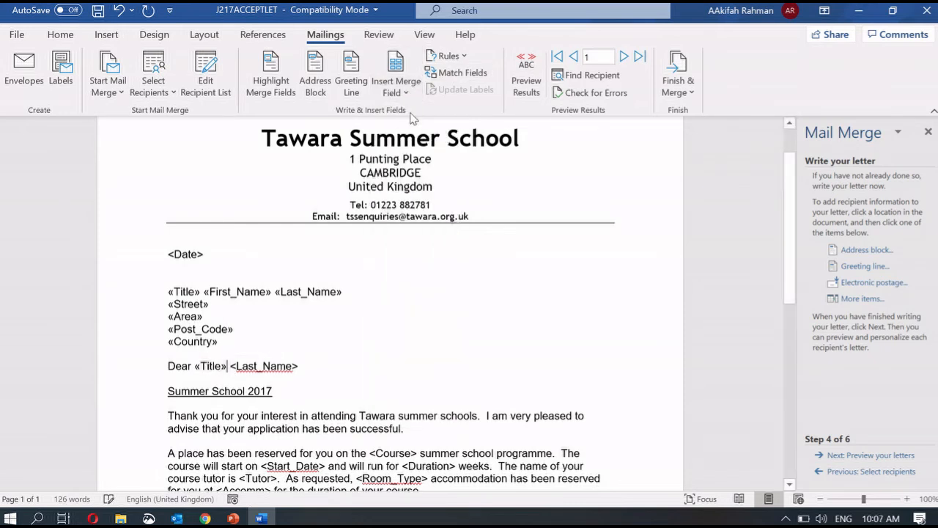
left_click_drag(235, 367, 296, 364)
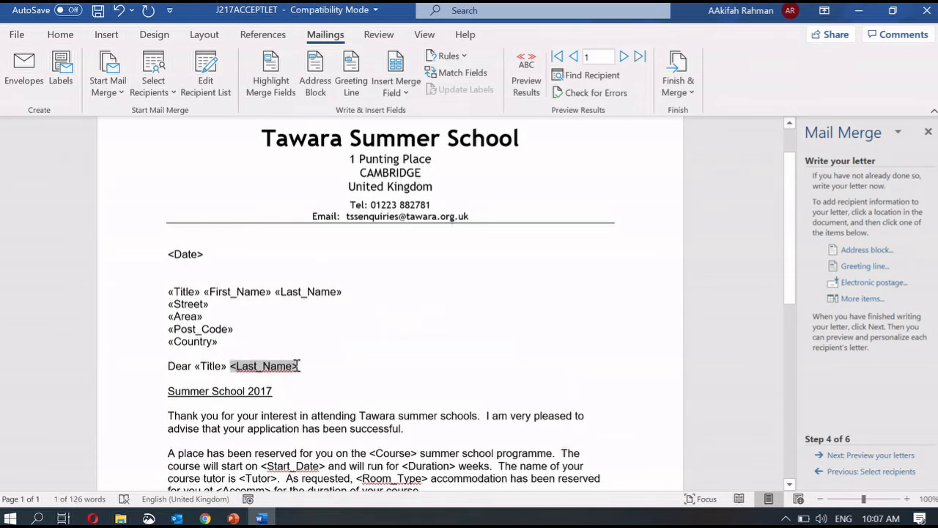
left_click(394, 88)
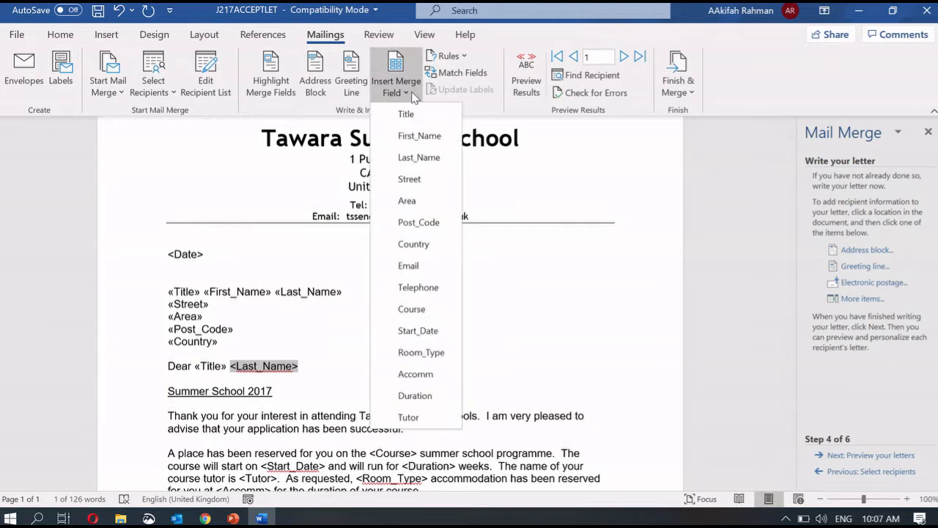
left_click(428, 158)
- Replace the <Course> placeholder in the letter's second body paragraph with the Course merge field
scroll(399, 356, "down", 3)
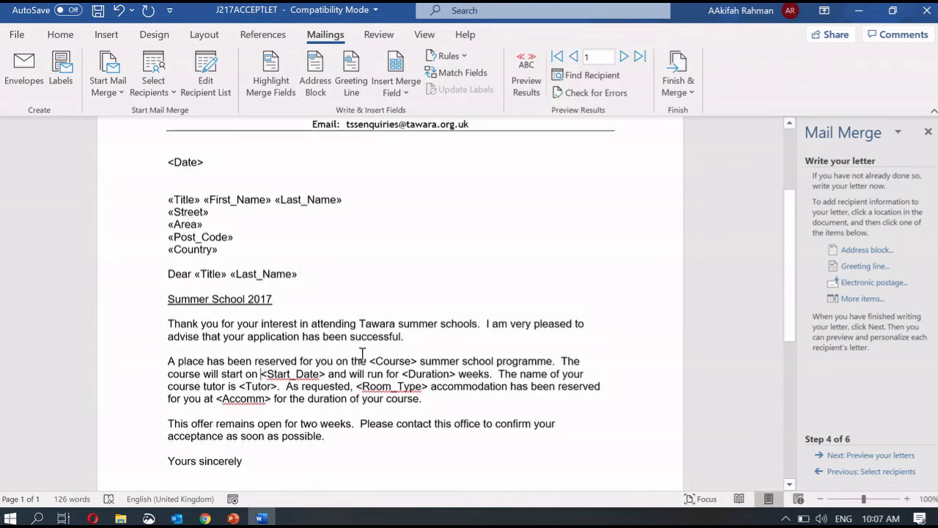
left_click_drag(370, 362, 418, 361)
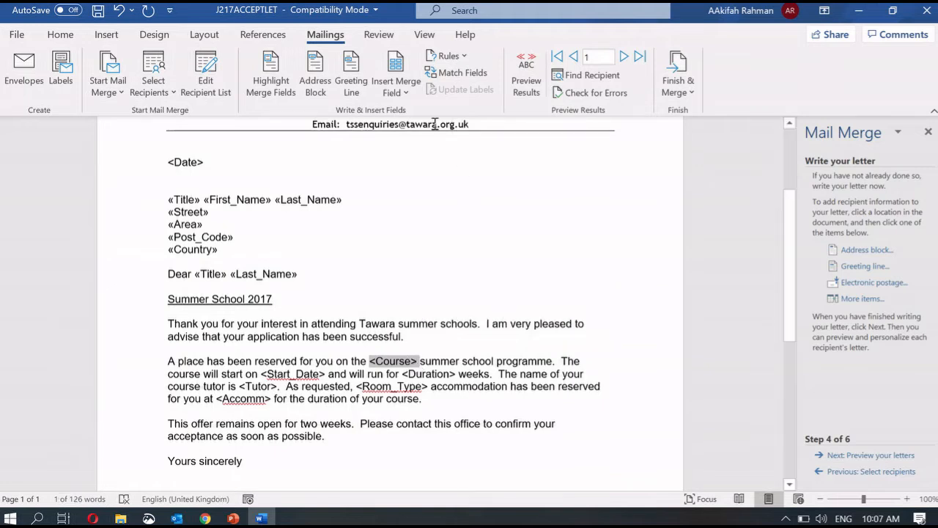
left_click(406, 92)
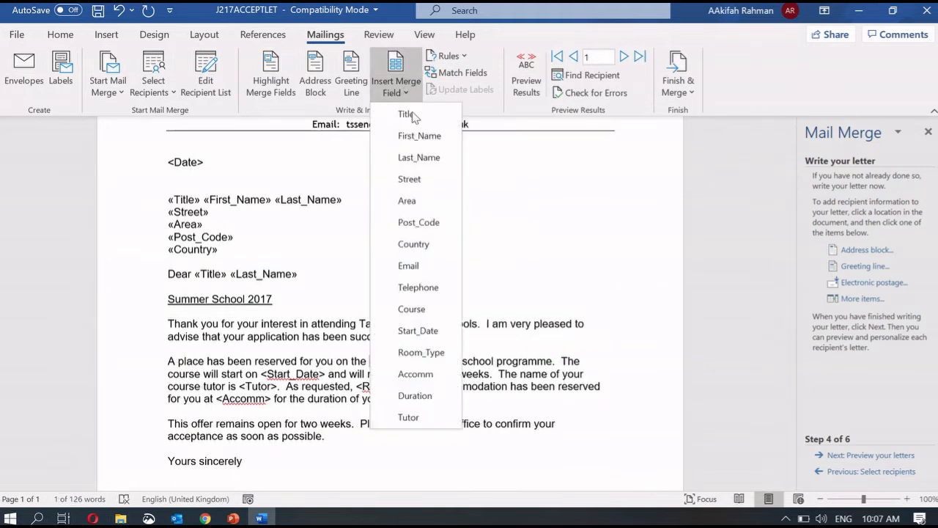
left_click(412, 309)
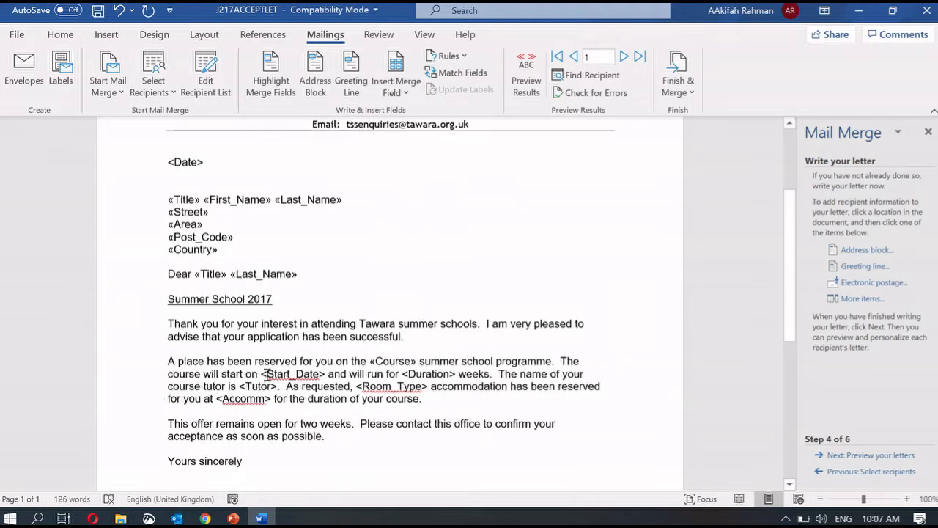
- Replace the <Start_Date> and <Duration> placeholders in the second body paragraph with the Start_Date and Duration merge fields
left_click_drag(261, 374, 325, 374)
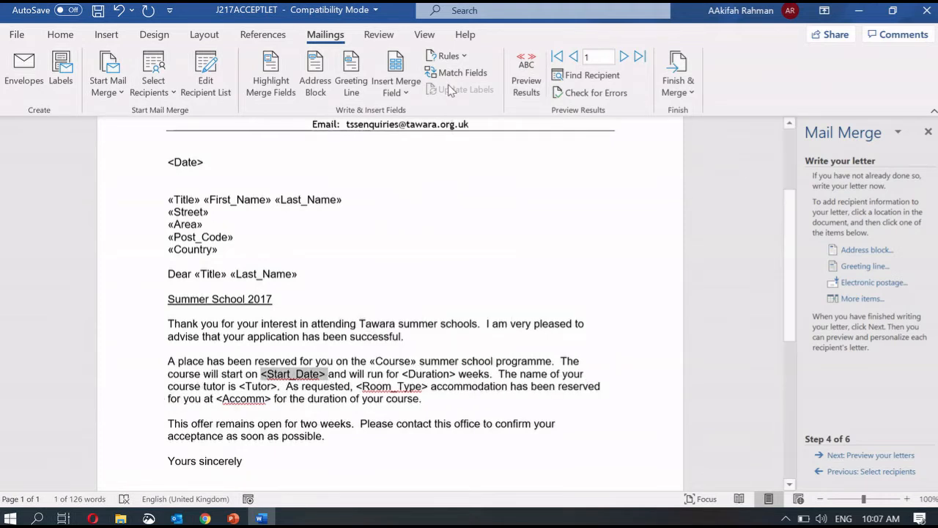
left_click(406, 88)
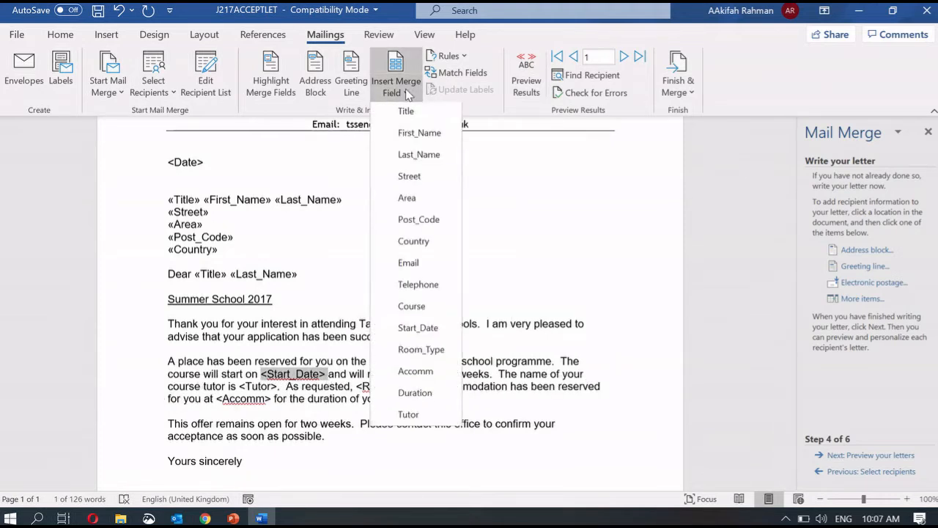
left_click(419, 333)
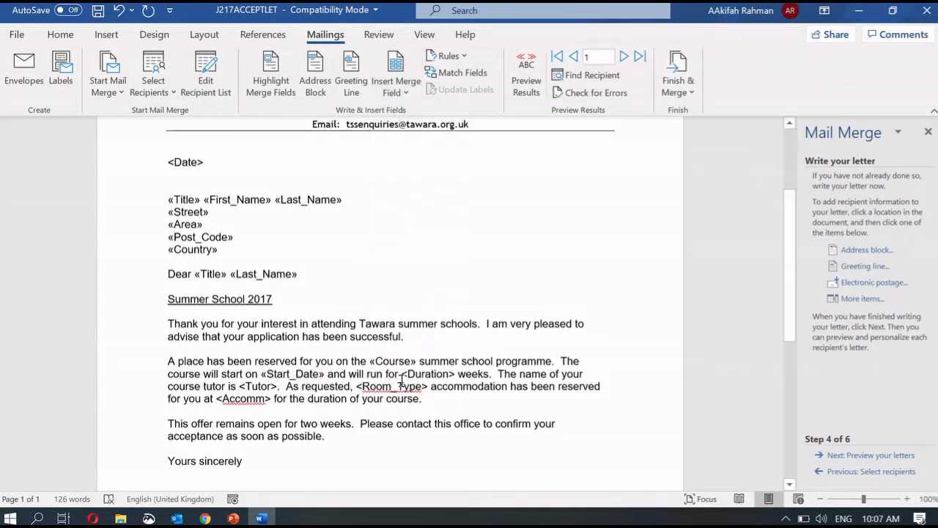
left_click_drag(401, 374, 457, 374)
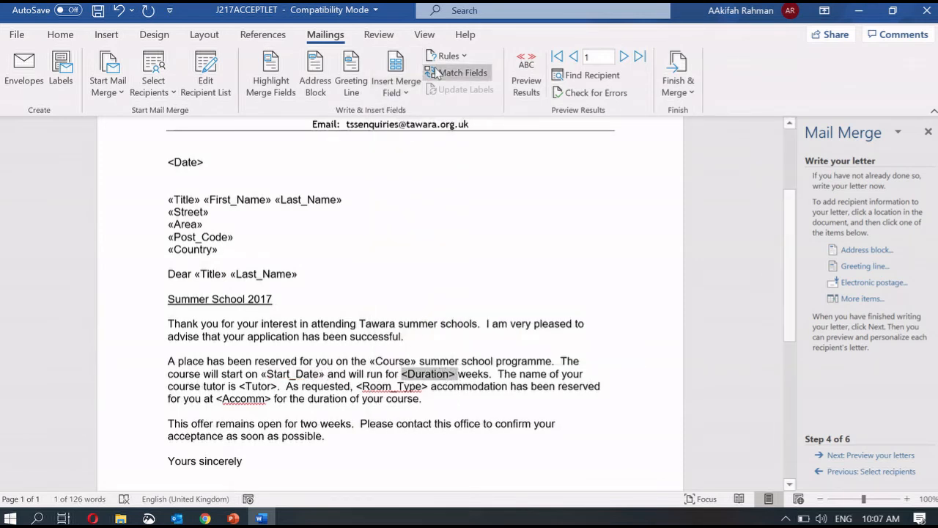
left_click(409, 87)
left_click(422, 392)
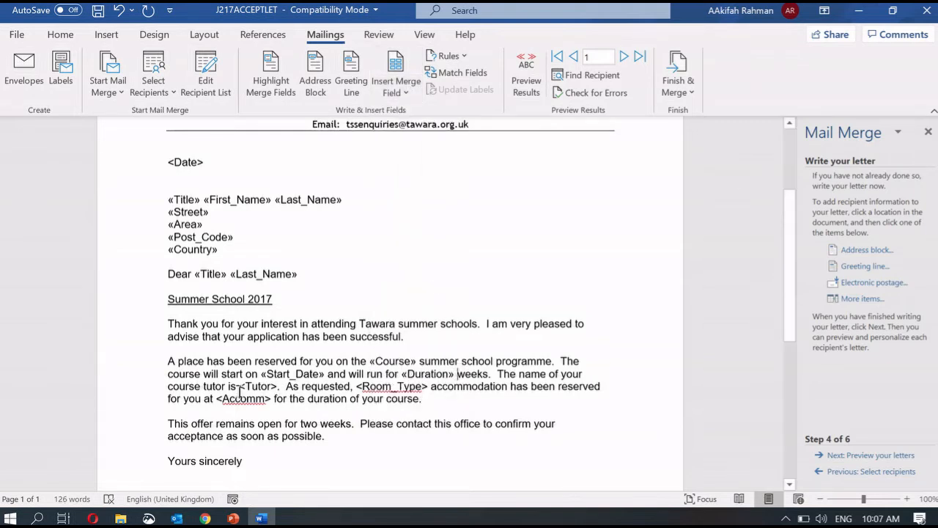
- Replace the <Tutor> and <Room_Type> placeholders in the second body paragraph with the Tutor and Room_Type merge fields
left_click_drag(238, 386, 279, 387)
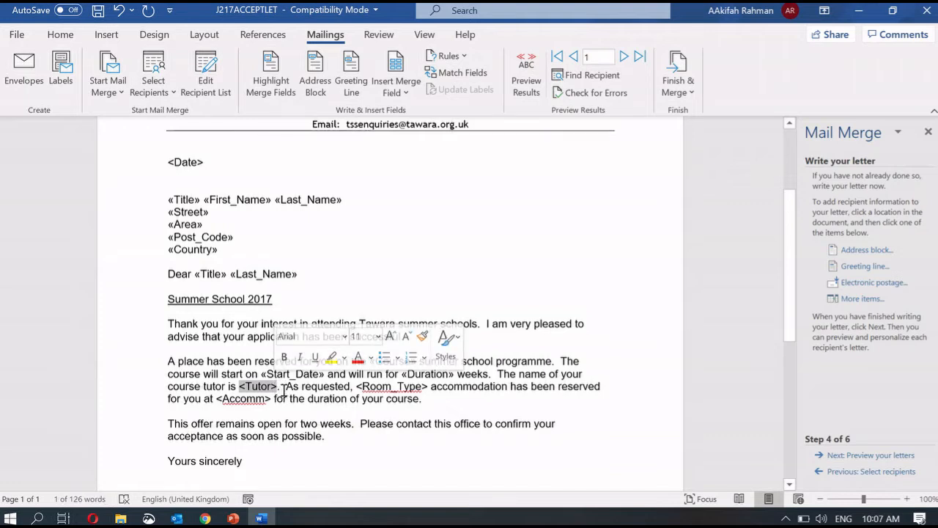
left_click(415, 90)
left_click(411, 417)
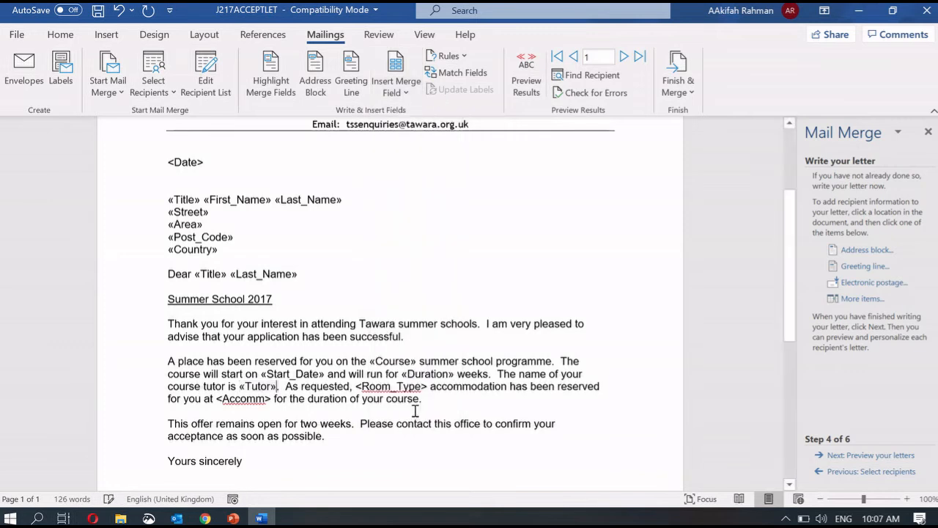
left_click_drag(355, 387, 425, 387)
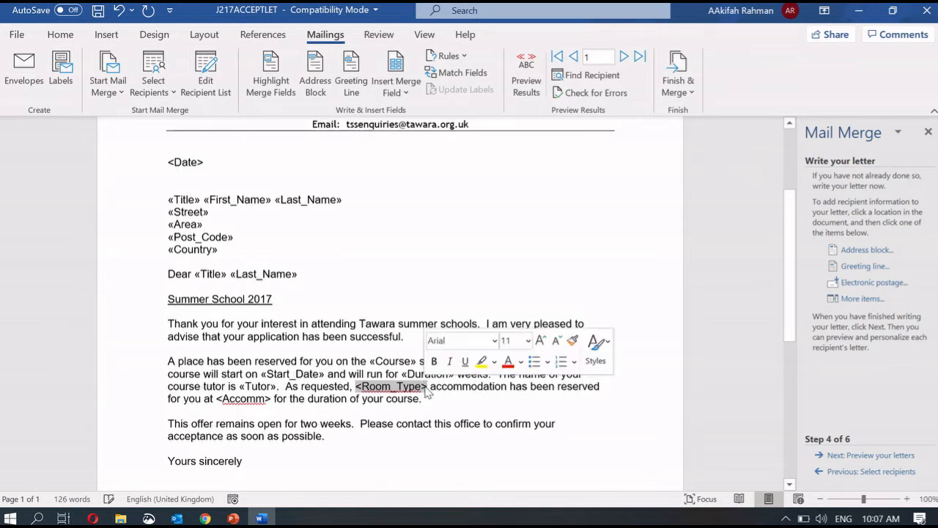
left_click(396, 88)
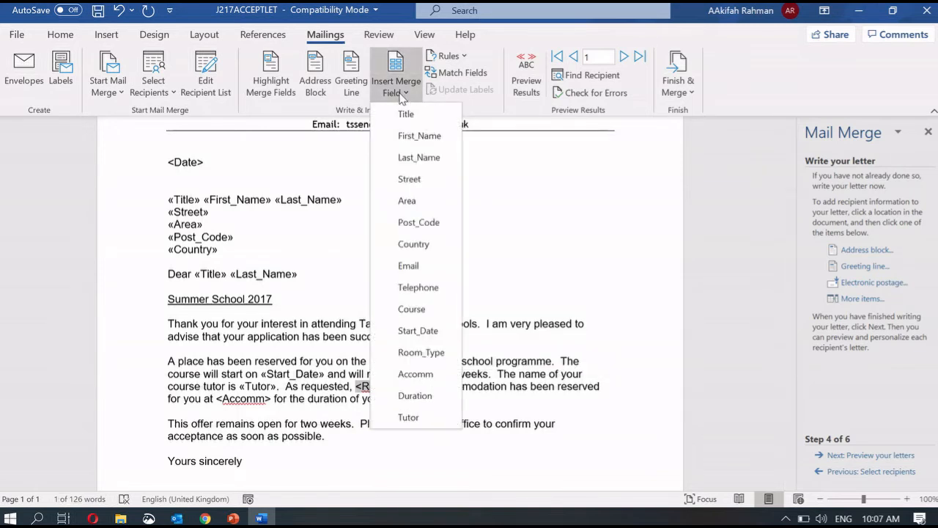
left_click(437, 352)
- Replace the <Accomm> placeholder at the end of the second body paragraph with the Accomm merge field
left_click_drag(217, 402, 271, 400)
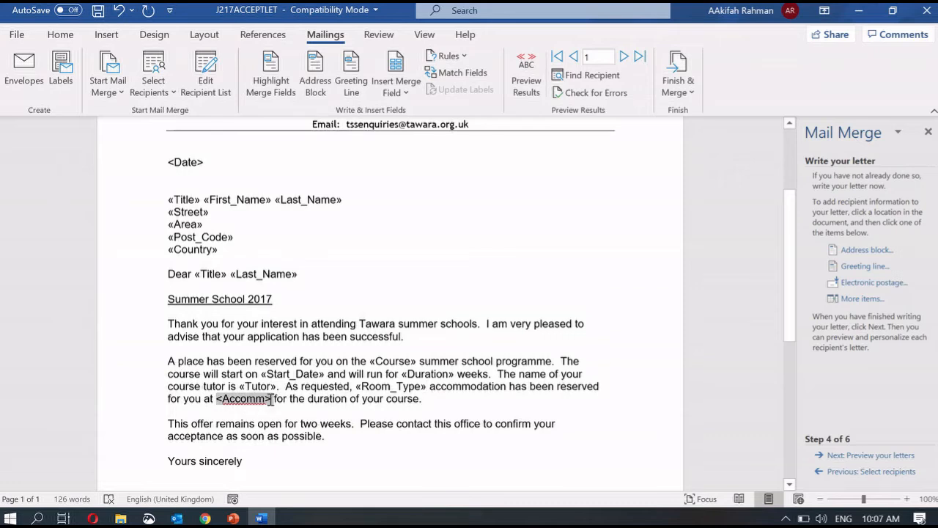
left_click(395, 87)
left_click(429, 373)
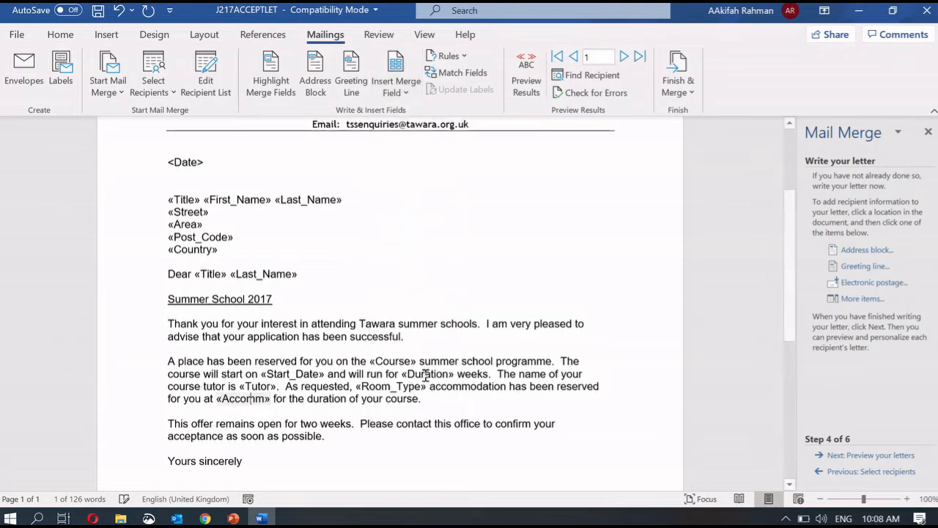
- Check the letter for remaining placeholders and look through the available merge fields for a date field
scroll(425, 375, "down", 1)
scroll(425, 375, "down", 8)
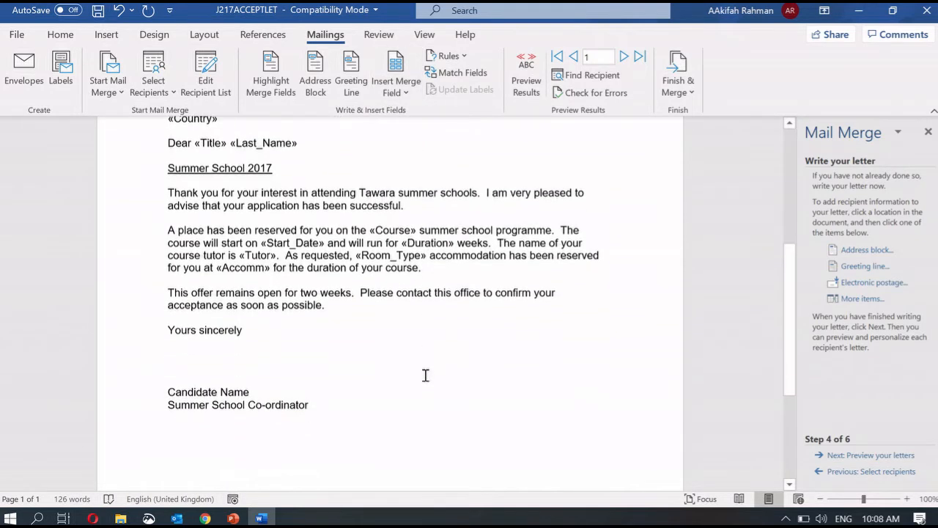
scroll(425, 375, "up", 6)
scroll(425, 375, "down", 3)
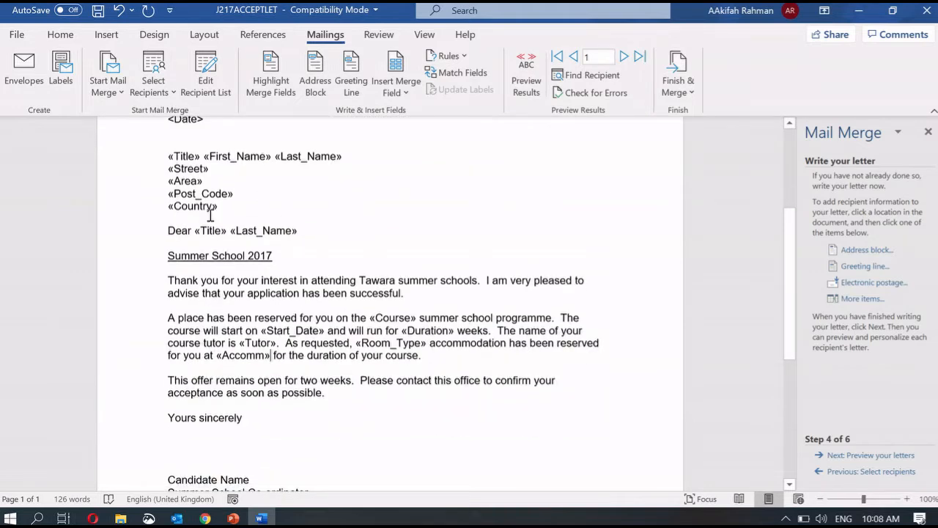
scroll(178, 156, "up", 1)
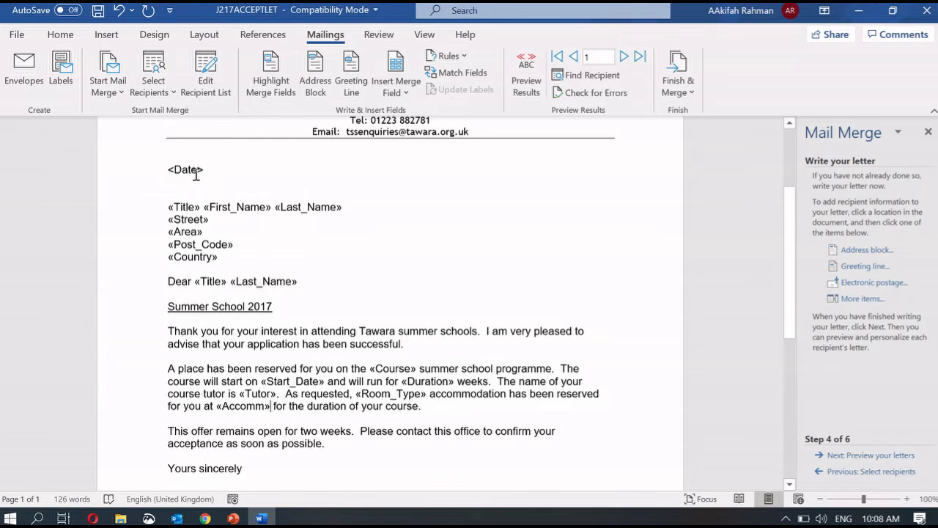
left_click(407, 94)
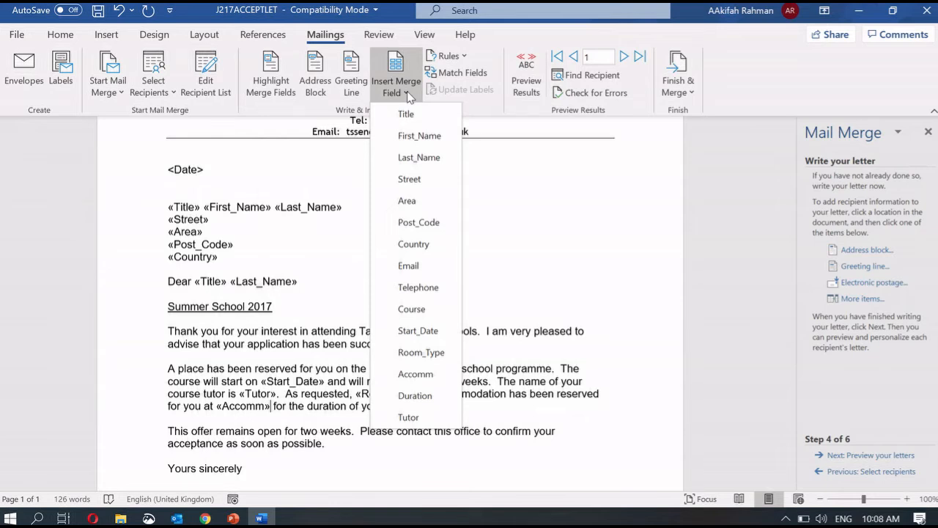
left_click(598, 242)
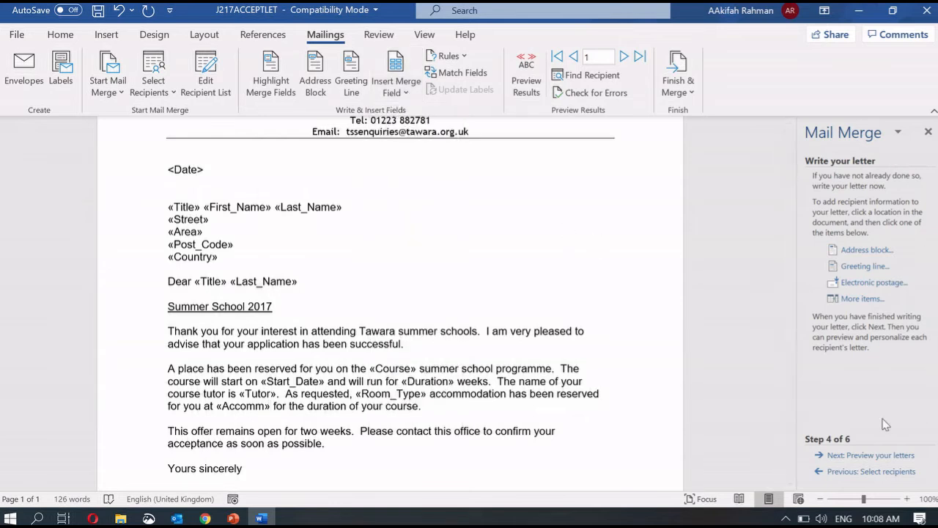
- Advance the mail merge to previewing the letters and browse forward to recipient 4's letter
left_click(876, 454)
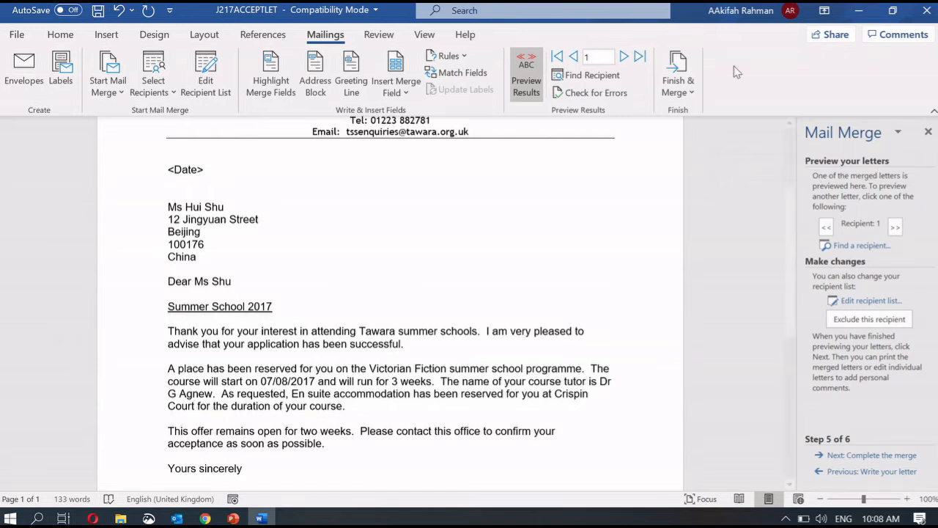
left_click(623, 57)
left_click(624, 57)
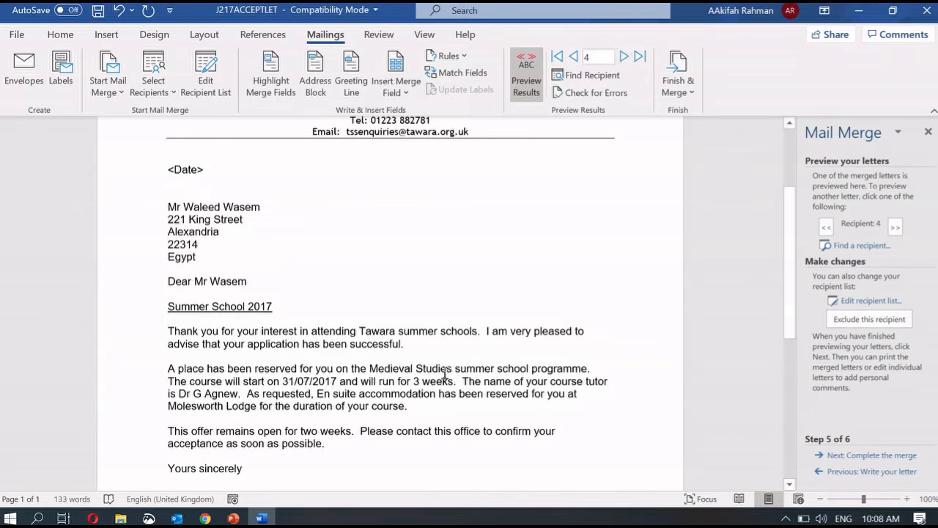
scroll(445, 373, "down", 5)
scroll(445, 373, "up", 6)
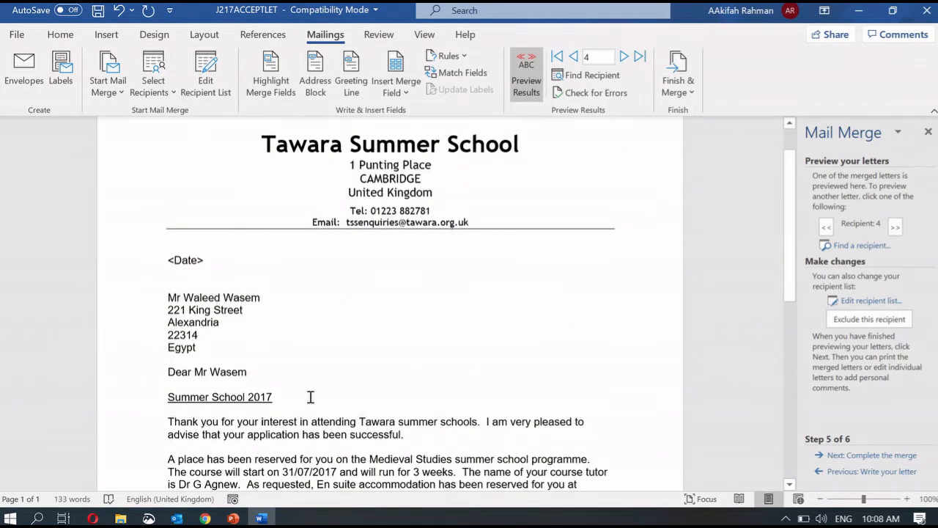
- Return to recipient 1 in the preview and read through the whole merged letter
left_click(573, 57)
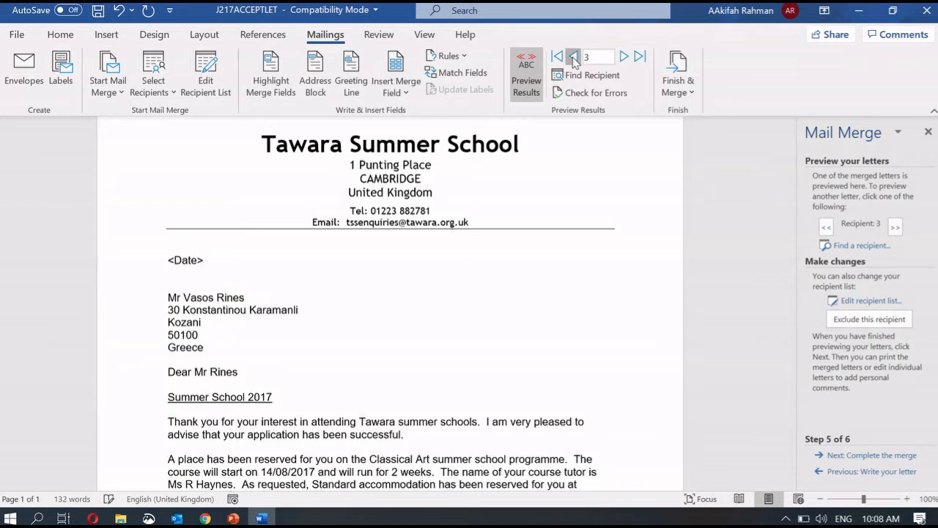
left_click(574, 57)
left_click(573, 58)
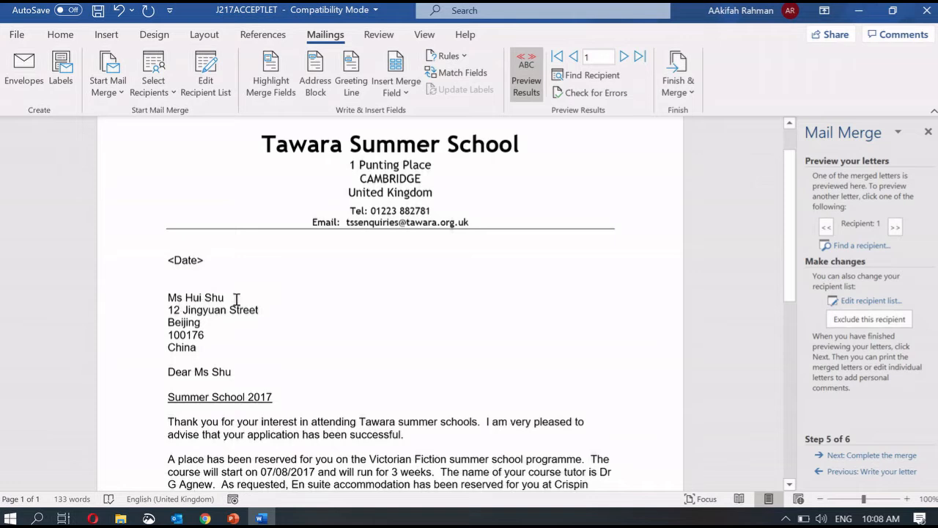
scroll(236, 299, "down", 3)
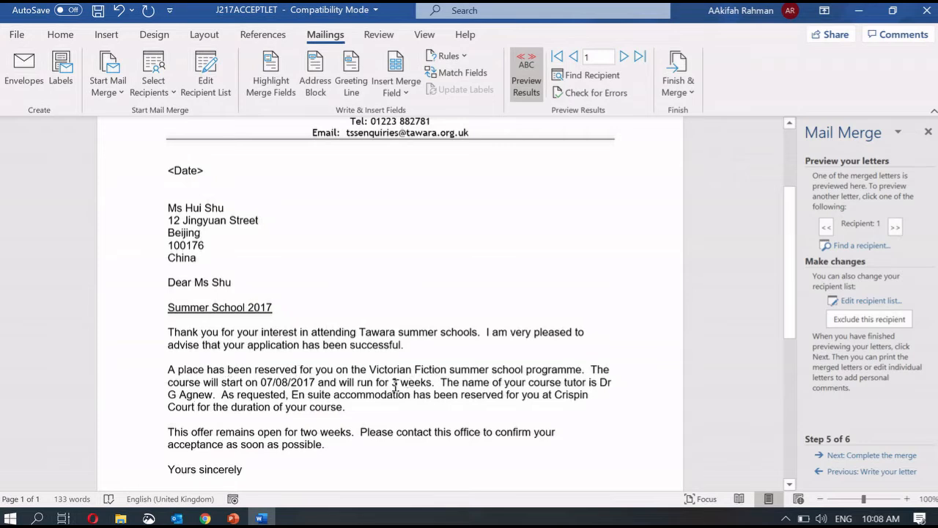
scroll(443, 386, "down", 5)
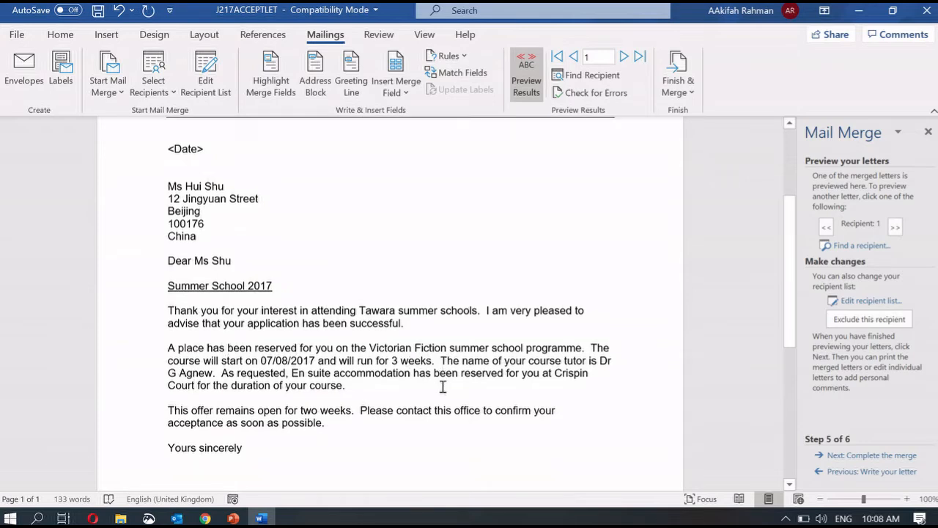
scroll(443, 386, "up", 6)
scroll(443, 386, "up", 2)
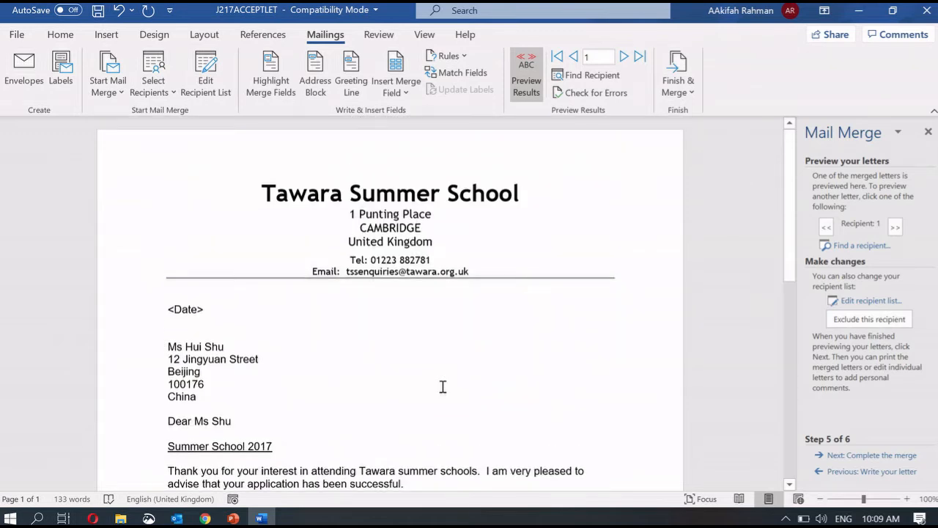
- Open the J217CLASSLIST data file from the Demo files folder in Excel and select the student record rows
left_click(121, 518)
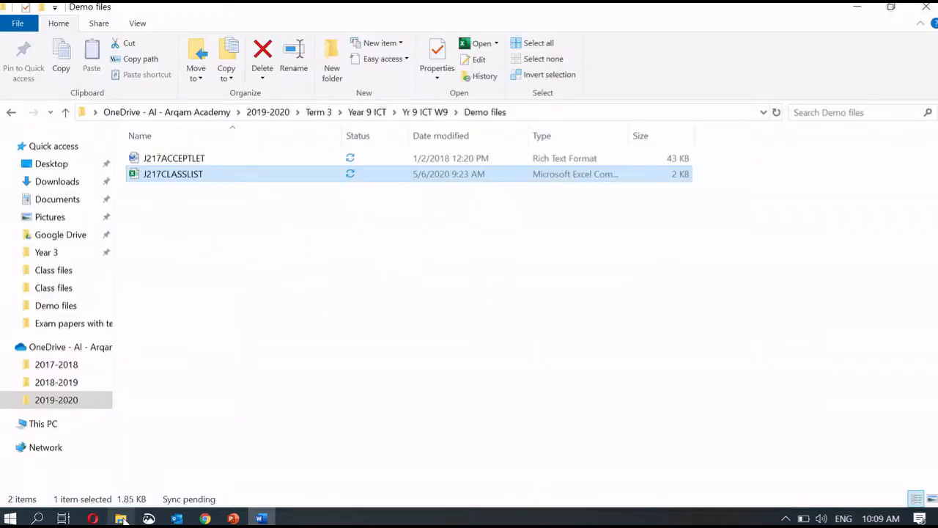
double_click(268, 179)
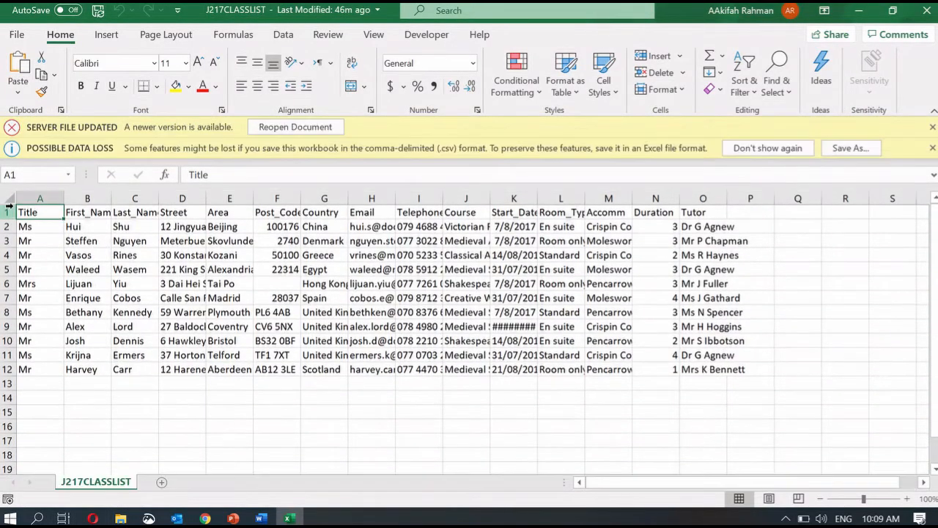
left_click_drag(8, 225, 8, 441)
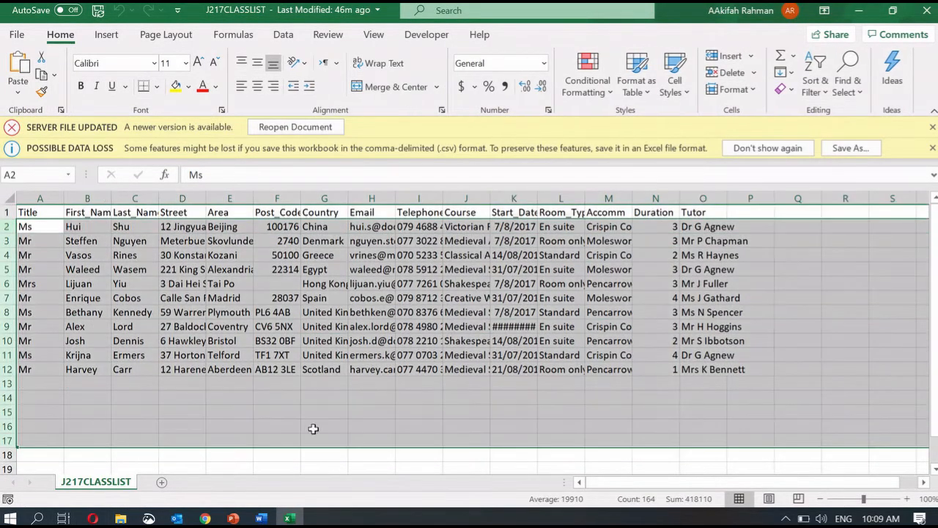
- Switch back to the letter in Word and browse the merged previews up to recipient 11
left_click(261, 517)
scroll(472, 254, "down", 5)
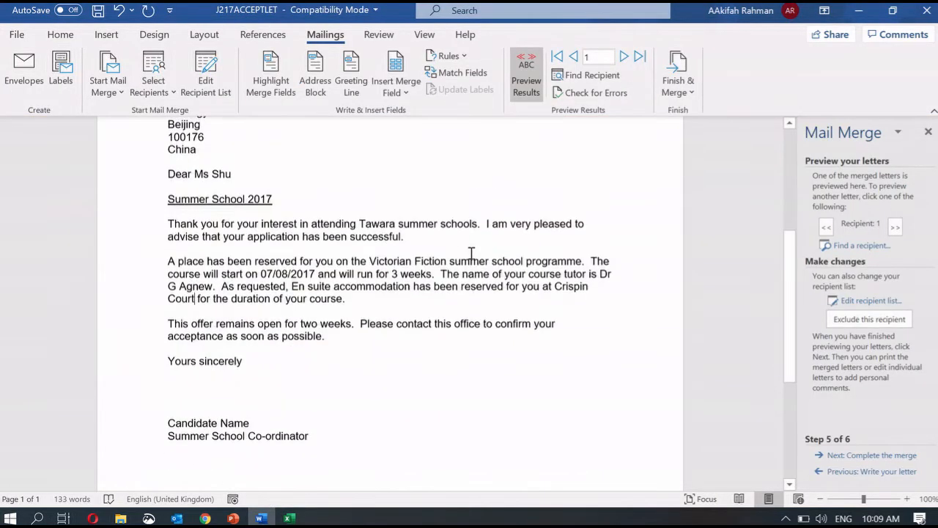
left_click(622, 58)
left_click(623, 57)
left_click(622, 58)
left_click(623, 57)
left_click(623, 58)
left_click(623, 57)
left_click(624, 57)
left_click(623, 57)
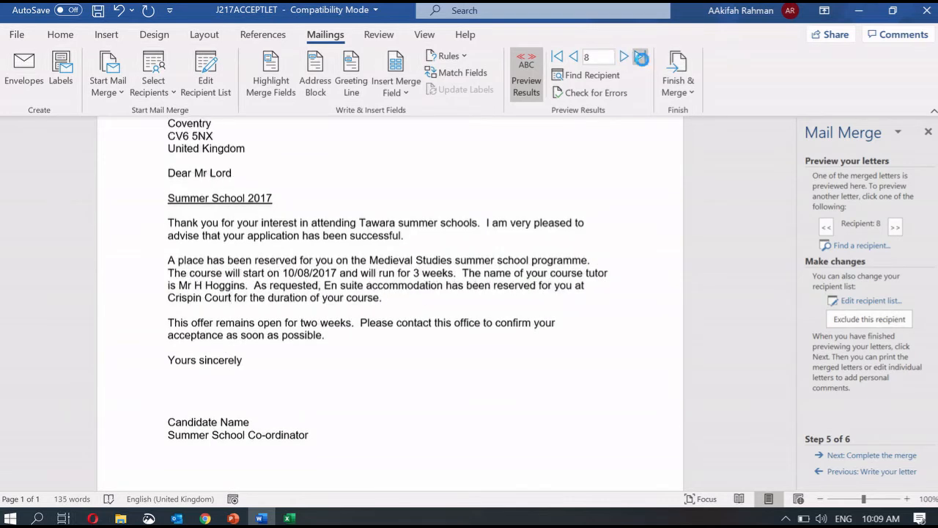
left_click(624, 58)
left_click(624, 57)
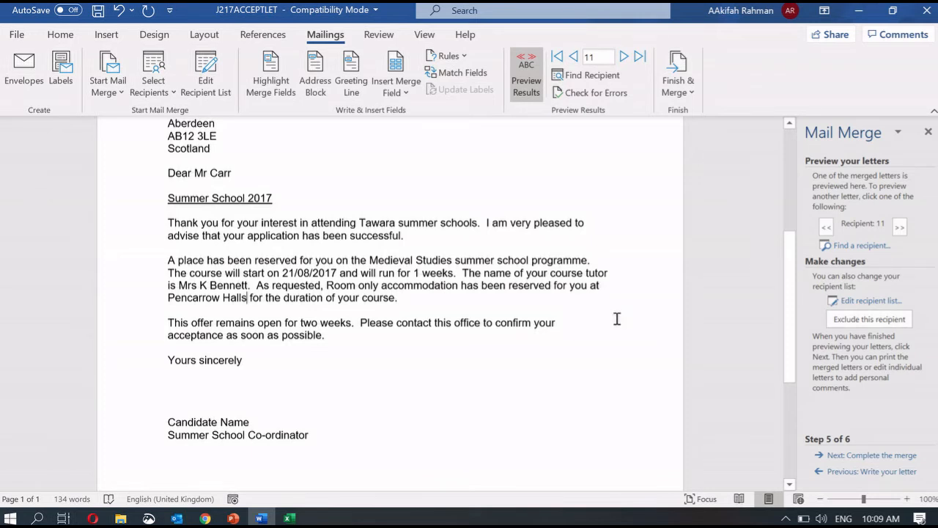
- Select the <Date> placeholder, check the merge field list for a matching field, and go to the last recipient's letter
scroll(617, 319, "up", 2)
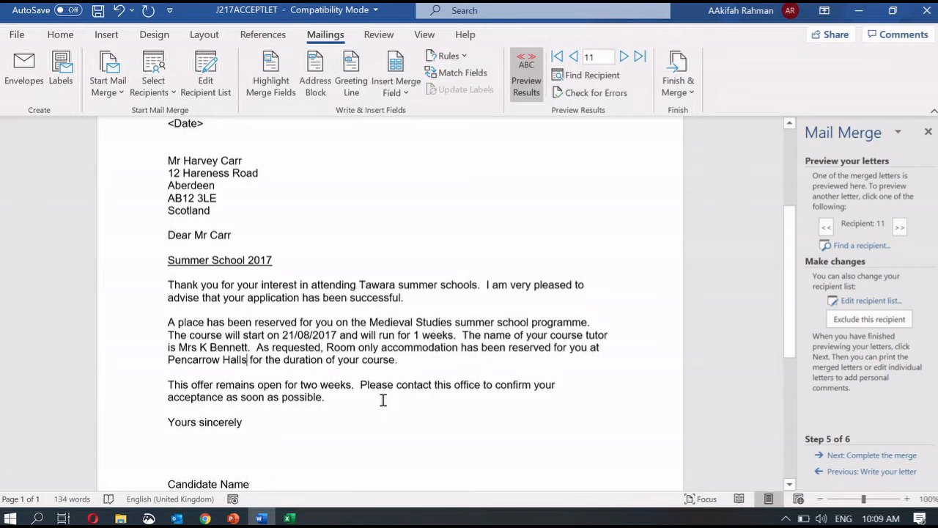
left_click(168, 121)
left_click(240, 138, "shift")
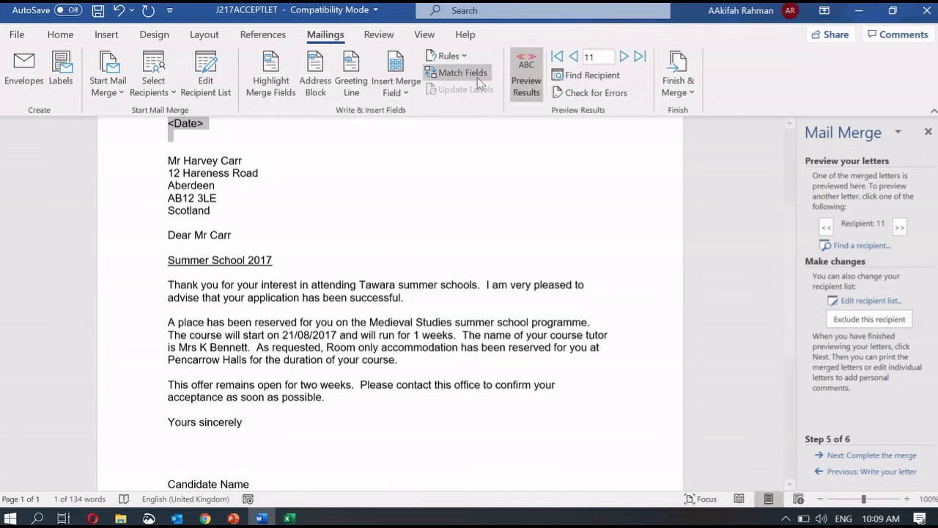
left_click(400, 92)
left_click(528, 163)
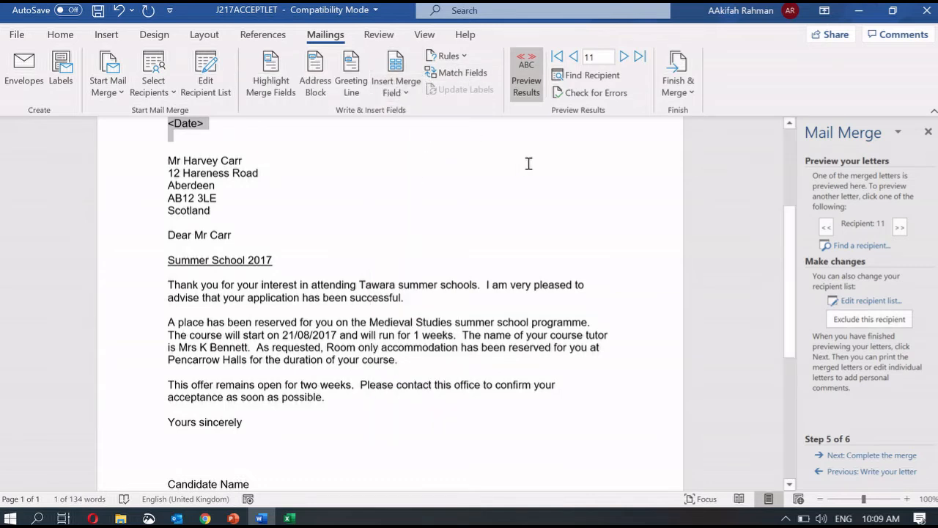
scroll(431, 219, "up", 2)
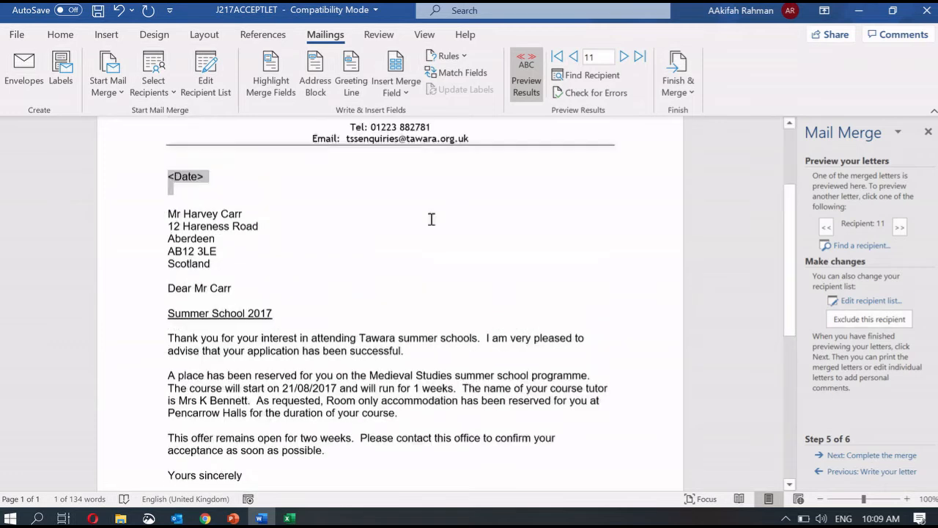
scroll(431, 219, "up", 4)
left_click(640, 57)
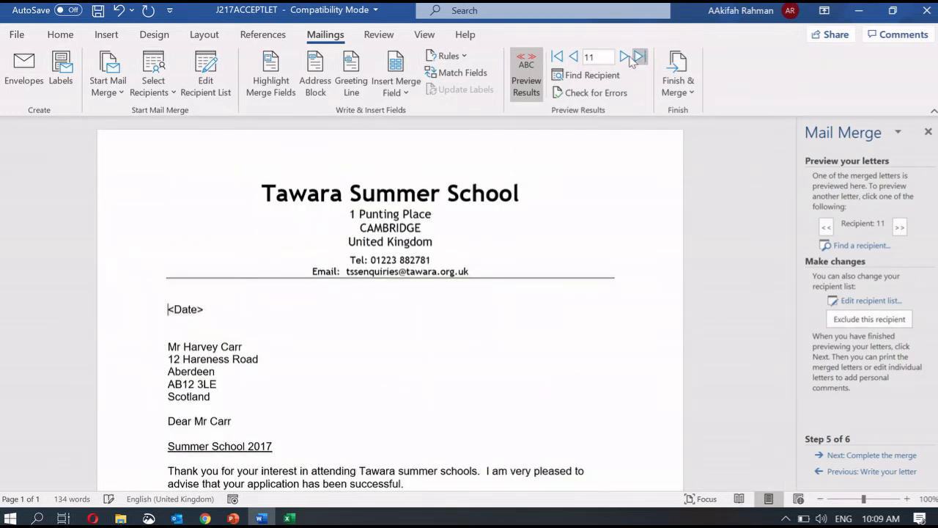
- Return the preview to the first recipient, advance the wizard to Complete the merge, and close the Mail Merge wizard
left_click(557, 56)
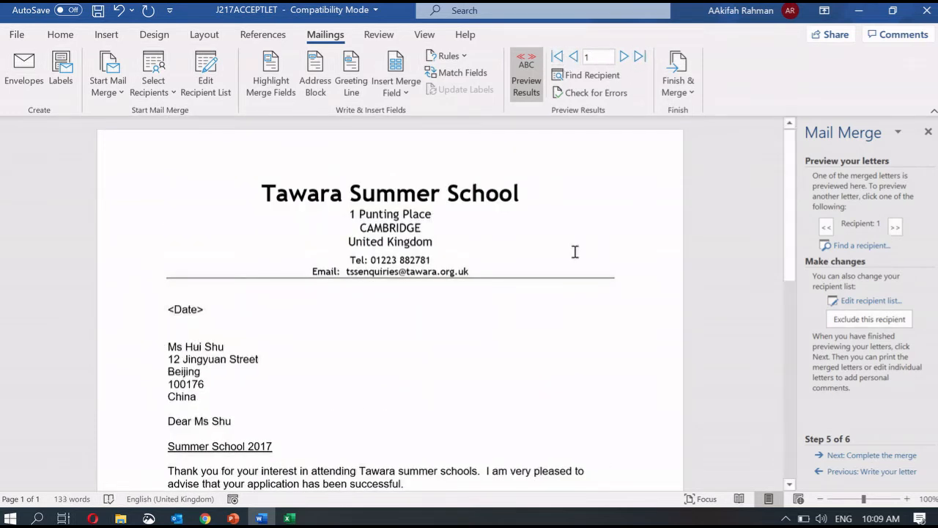
left_click(875, 455)
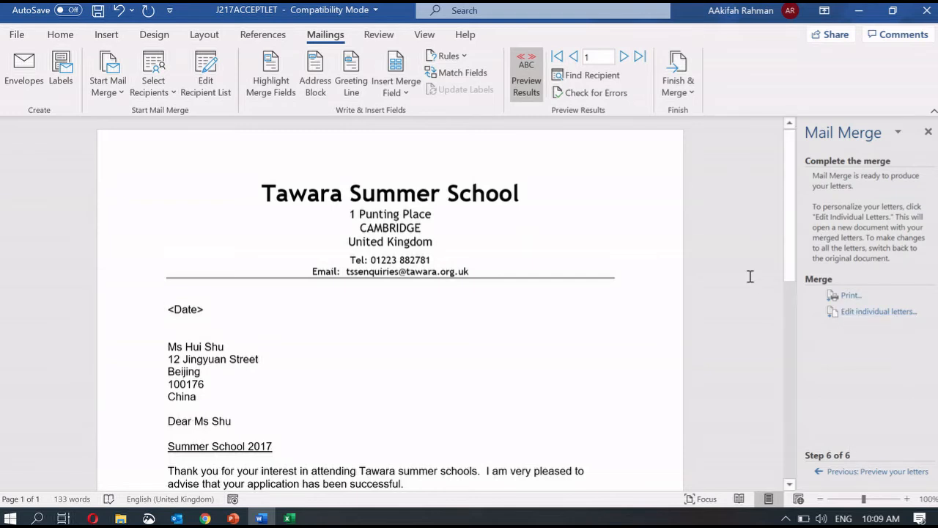
left_click(929, 132)
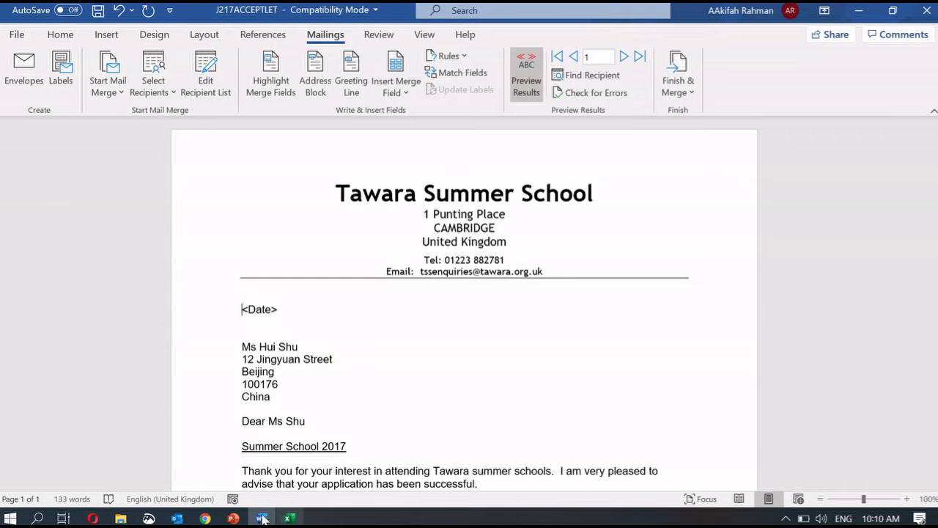
- Switch to the Mail merge presentation in PowerPoint and start the slide show from the current slide 3
mouse_move(232, 518)
left_click(181, 467)
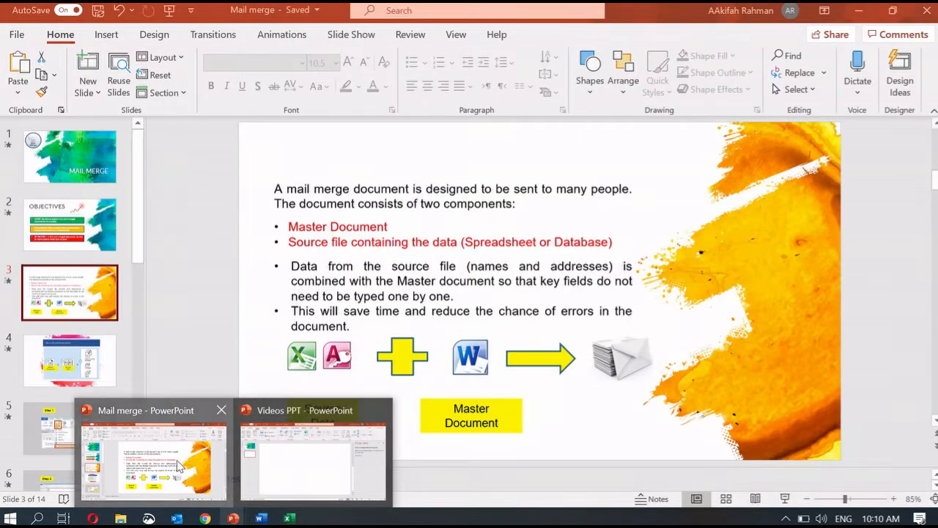
left_click(785, 499)
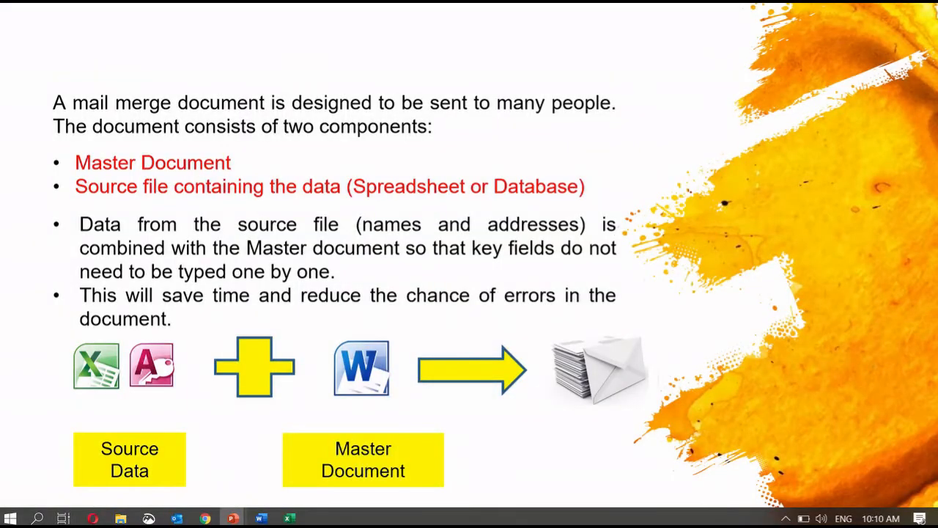
- Advance through the slide show from the Step 1 slide to the Step 5 slide, reviewing the mail merge instructions
key("Right")
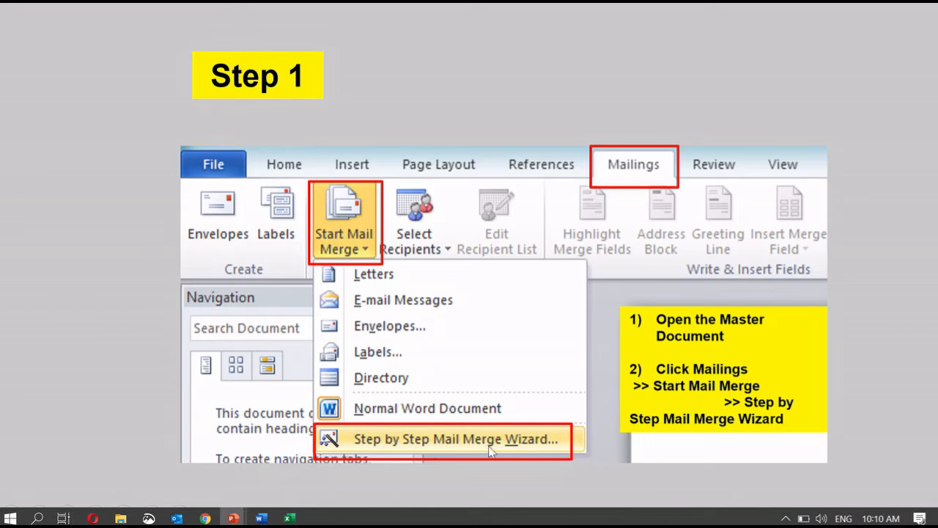
left_click(519, 454)
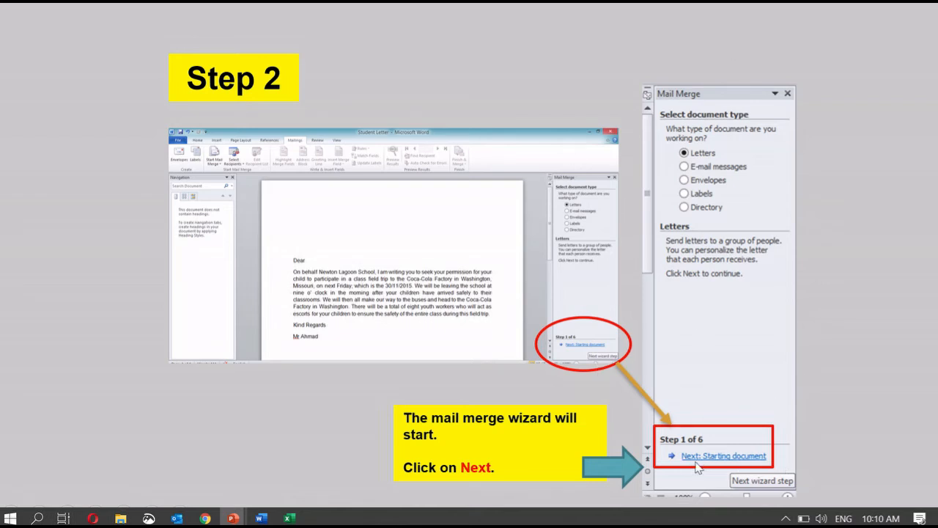
left_click(737, 458)
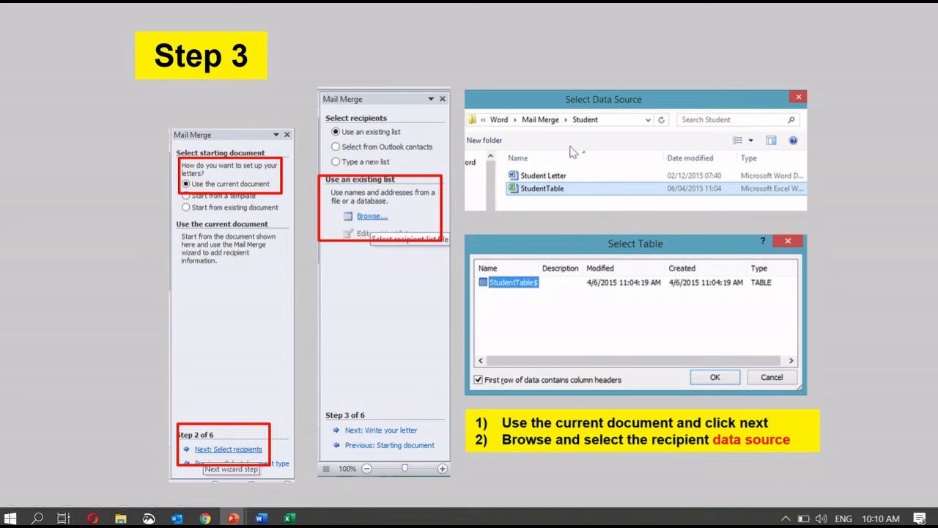
left_click(856, 298)
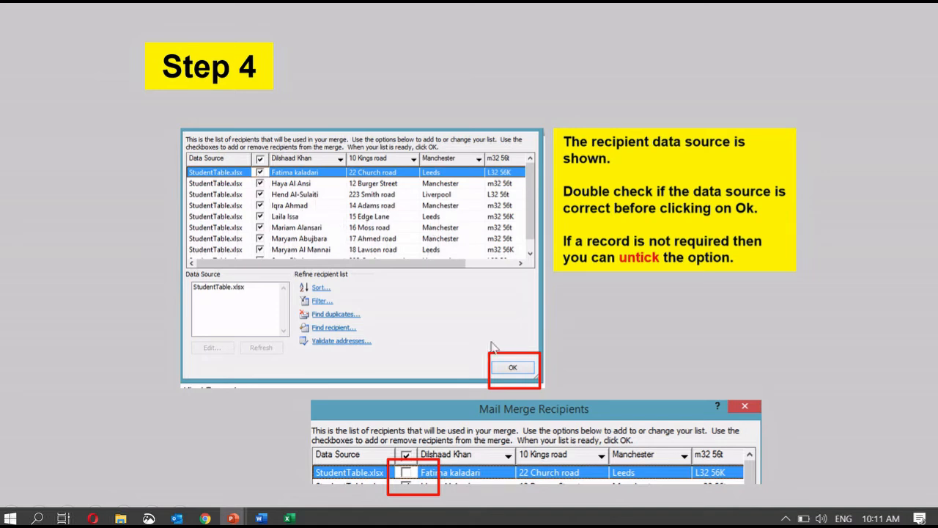
left_click(533, 375)
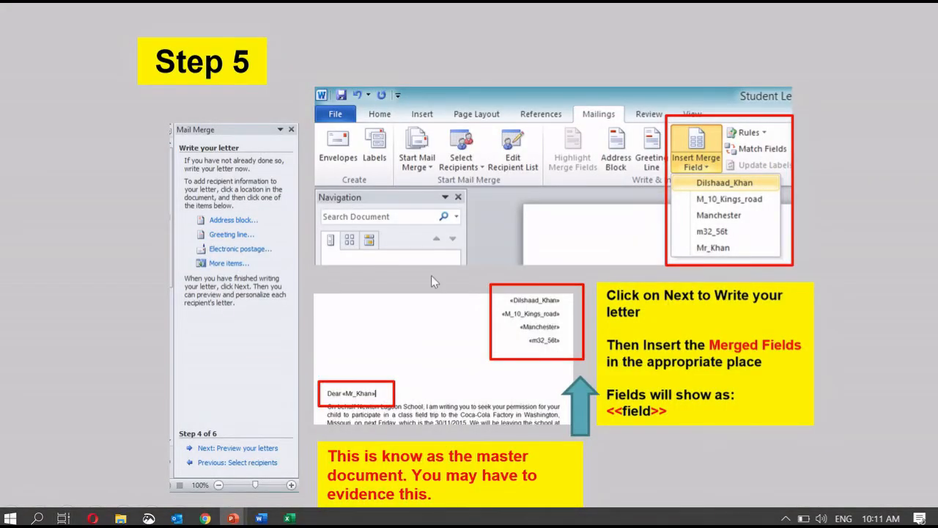